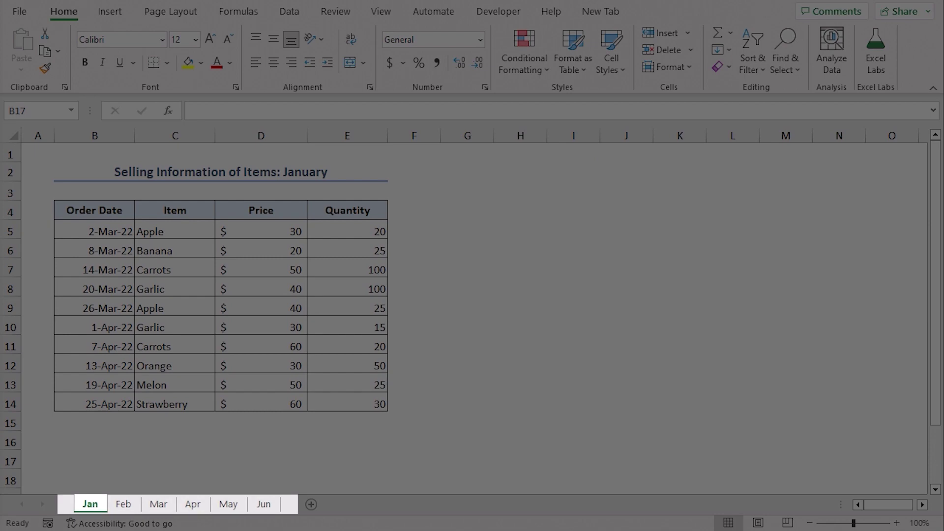
# Look through the Mar, Apr, May and Jun sheets, then return to the Jan sheet.
pyautogui.click(157, 504)
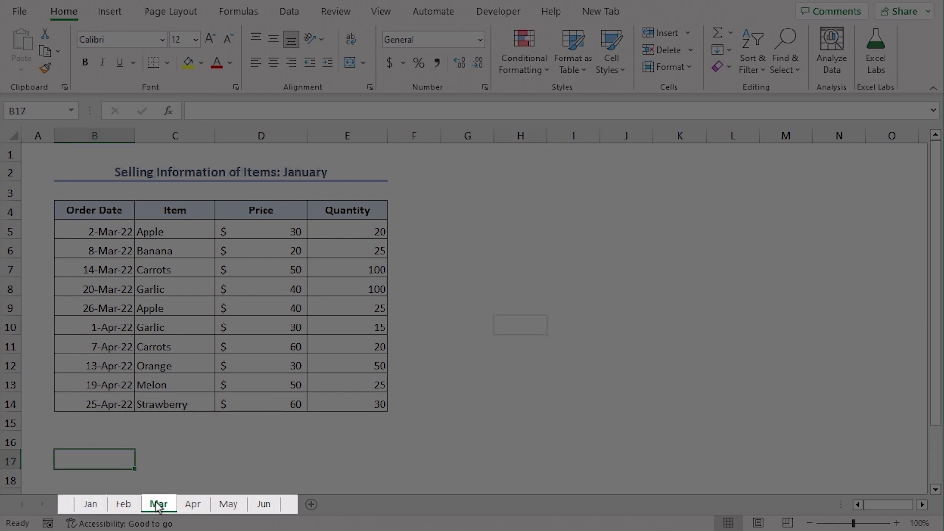
pyautogui.click(192, 504)
pyautogui.click(228, 505)
pyautogui.click(264, 504)
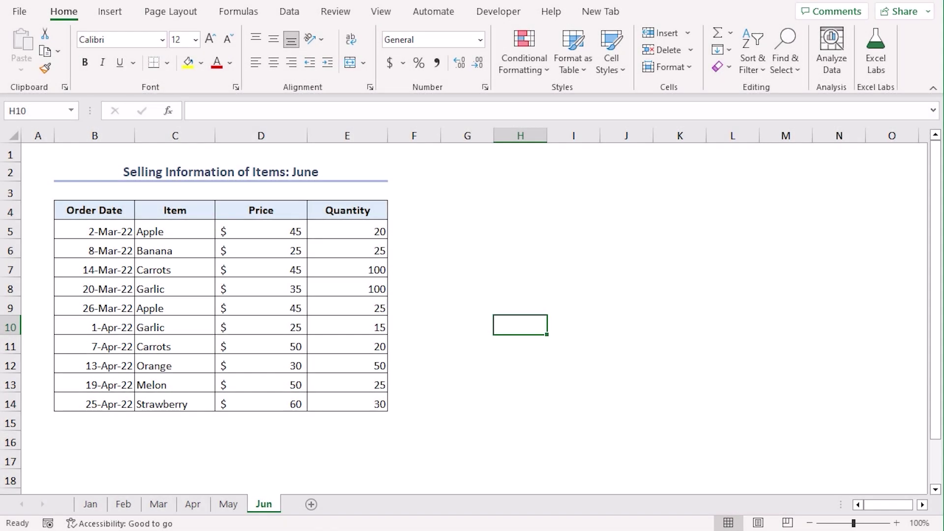
pyautogui.click(89, 504)
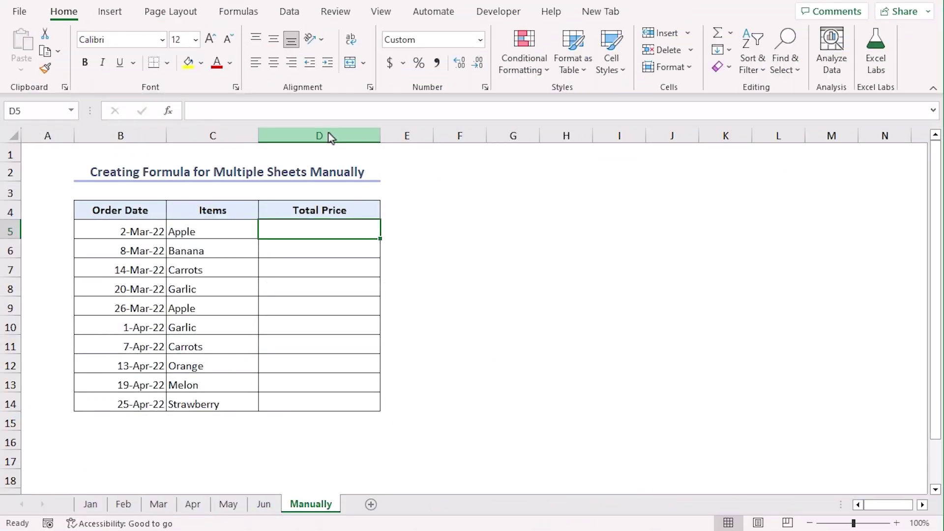
# Select the apple's Total Price cell D5 on the Manually sheet.
pyautogui.click(330, 136)
pyautogui.click(493, 281)
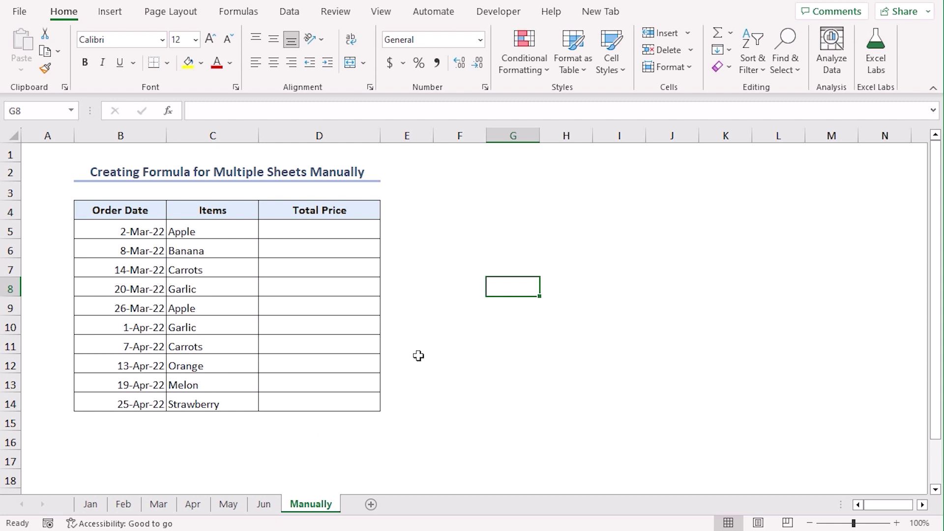
pyautogui.click(328, 233)
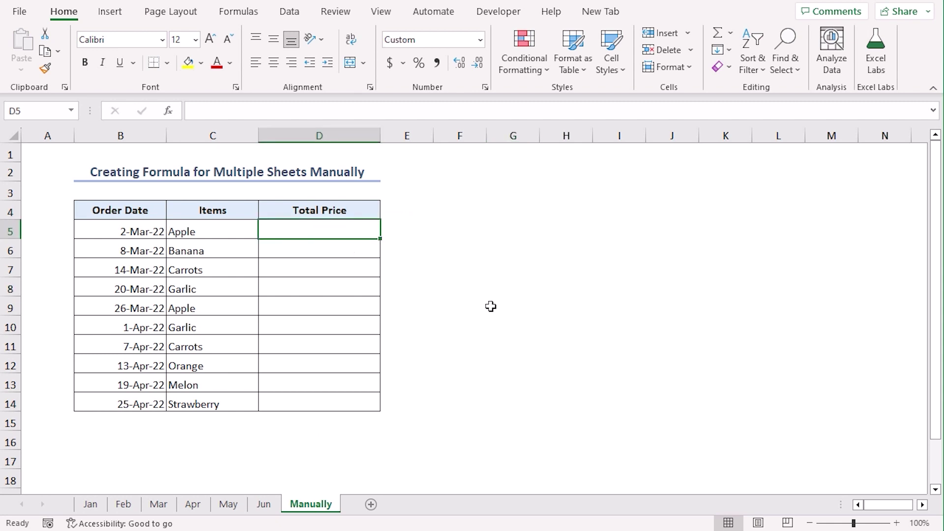
# Compare the apple price in D5 on the Jan, Feb and Mar sheets.
pyautogui.click(90, 505)
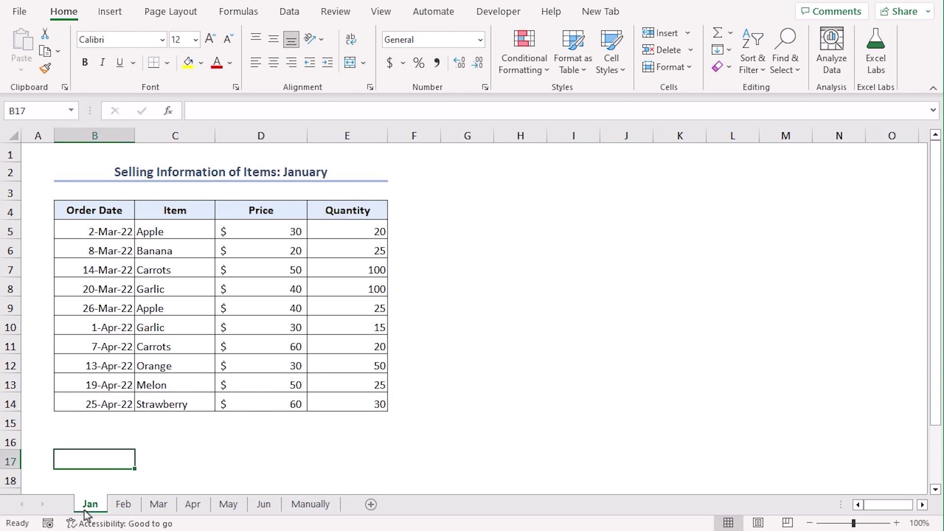
pyautogui.click(263, 227)
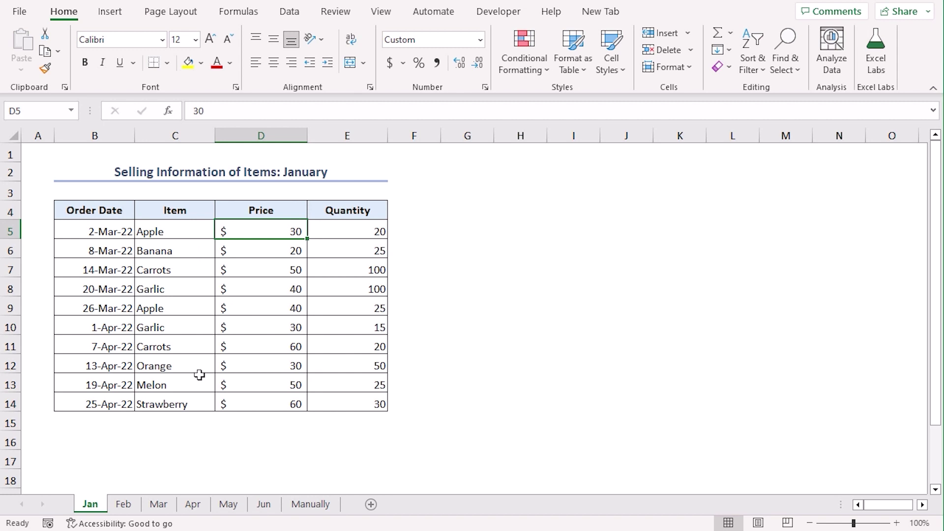
pyautogui.click(123, 505)
pyautogui.click(158, 505)
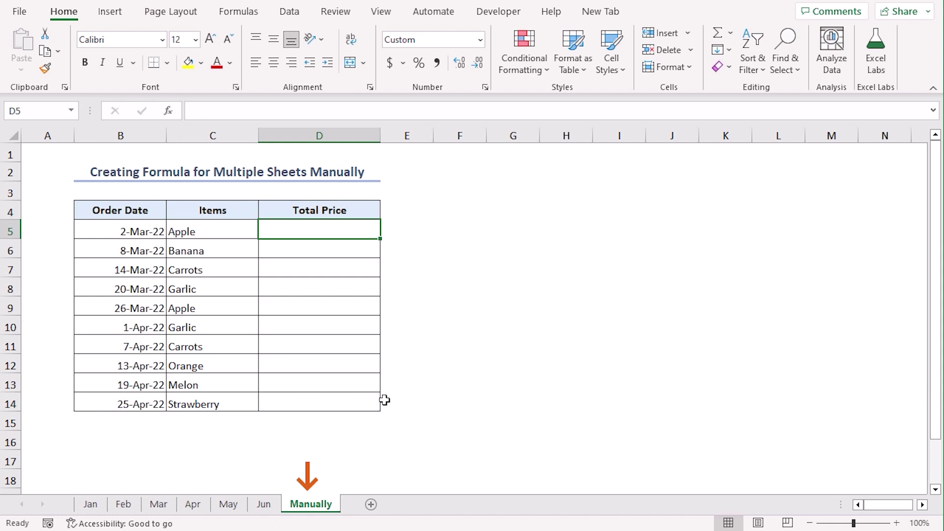
# Enter =Jan!D5+Feb!D5+Mar!D5+Apr!D5+May!D5+Jun!D5 in D5 and verify the $212 result.
pyautogui.write('=jan!D5')
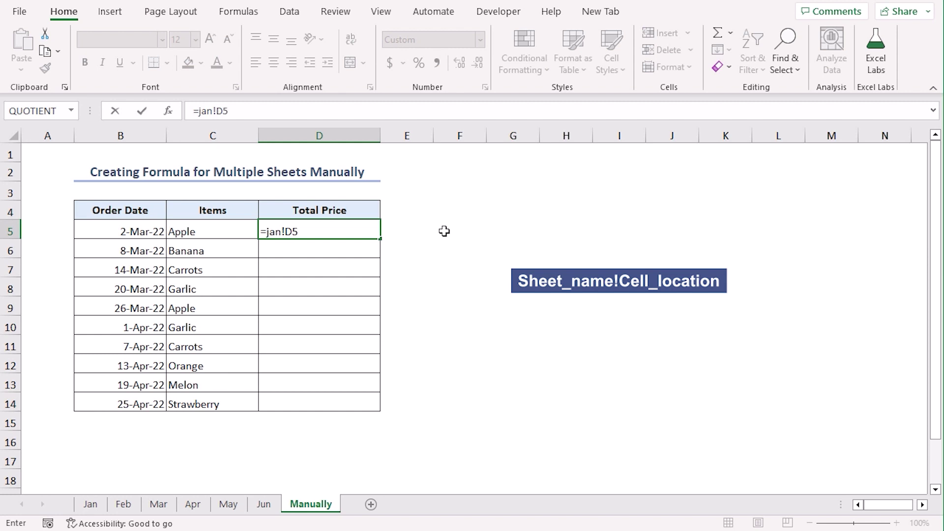
pyautogui.write('+')
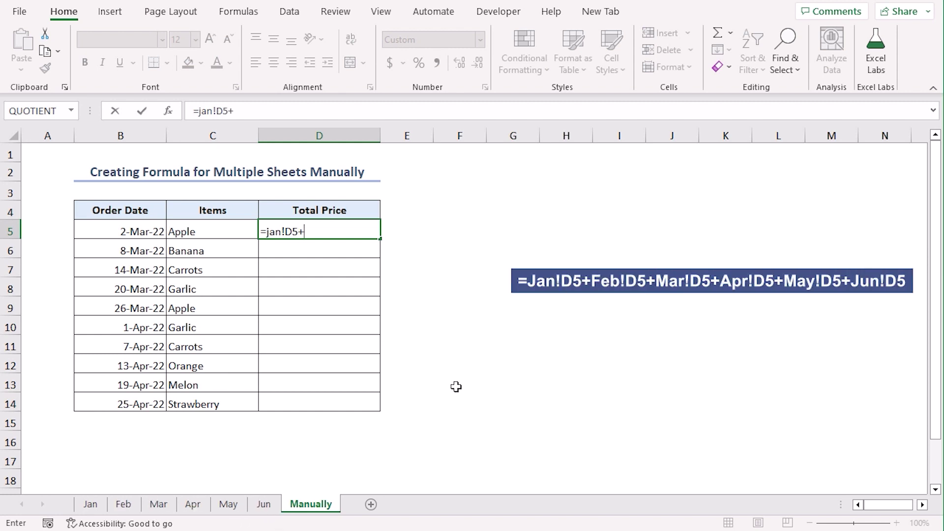
pyautogui.write('feb!D5+mar!D')
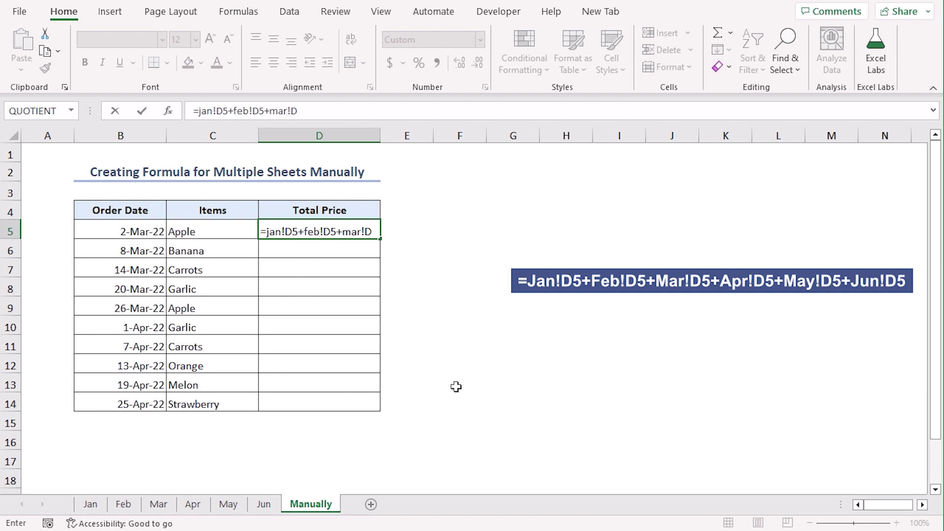
pyautogui.write('5+apr!D5+may!D5+jun!D5')
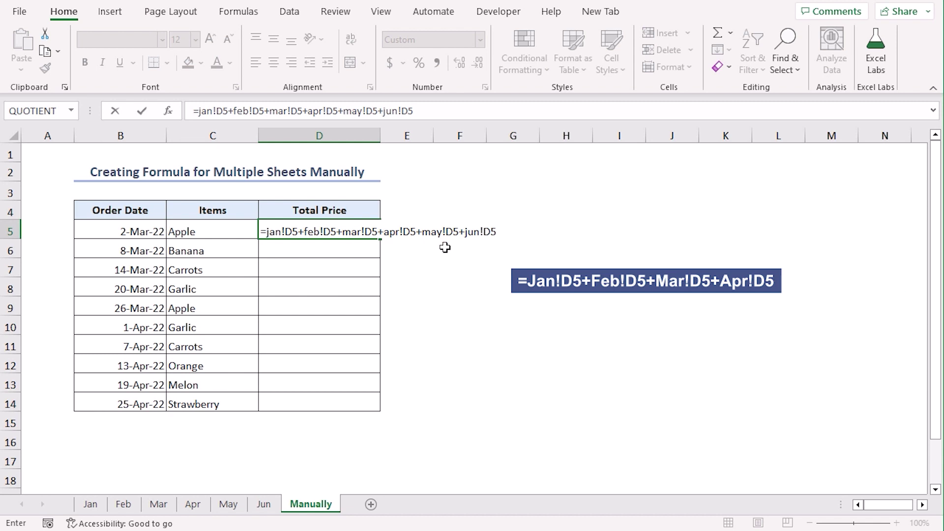
pyautogui.press('Return')
pyautogui.click(314, 232)
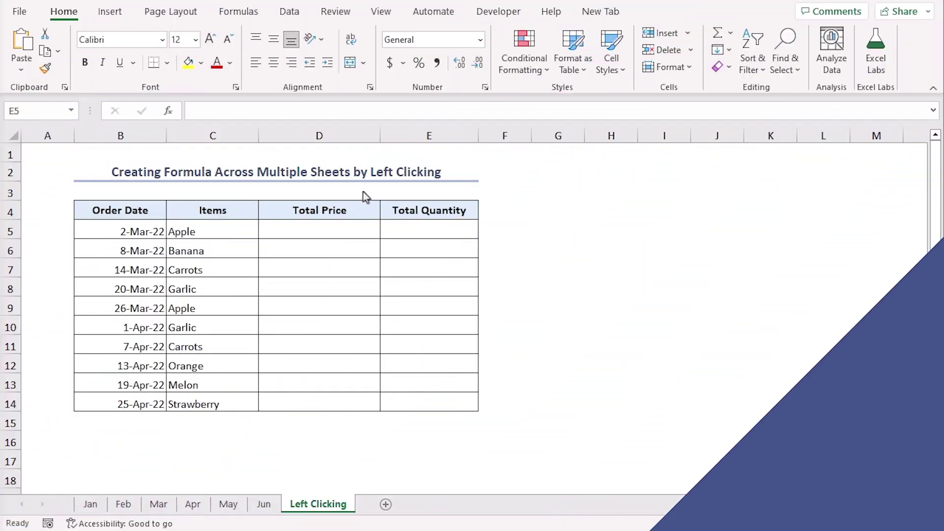
pyautogui.click(324, 133)
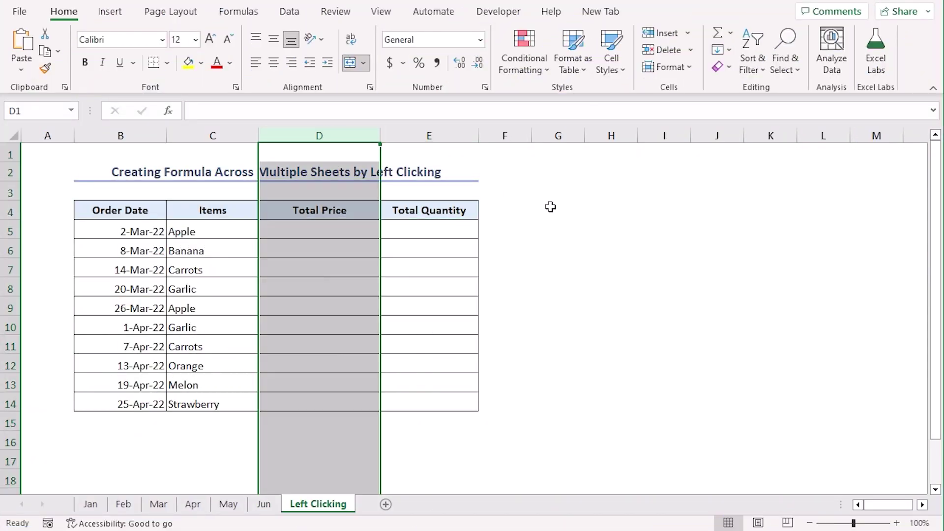
pyautogui.click(90, 504)
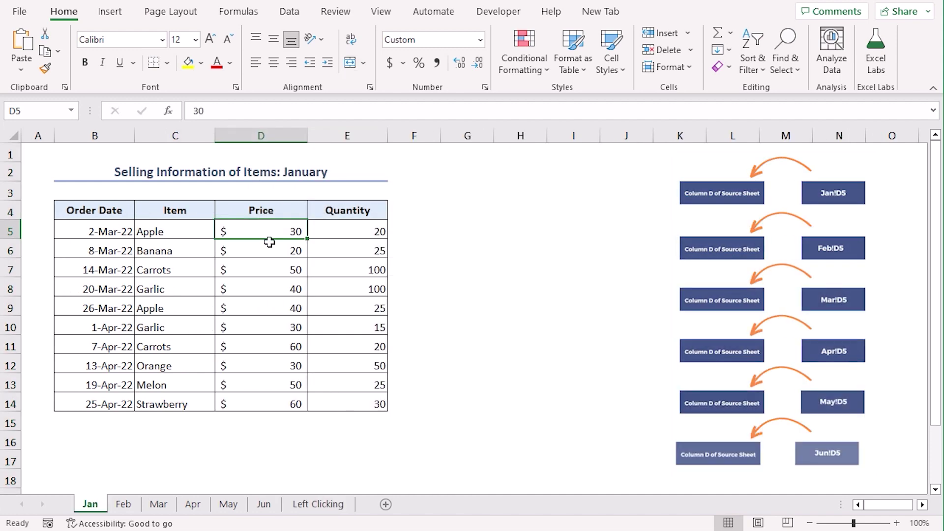
pyautogui.click(253, 133)
pyautogui.click(123, 504)
pyautogui.click(317, 504)
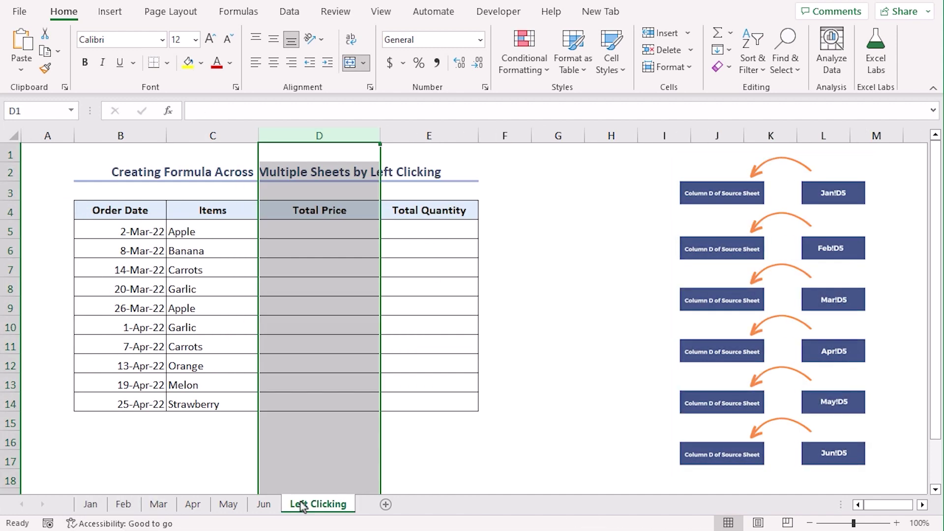
pyautogui.click(522, 339)
pyautogui.click(449, 136)
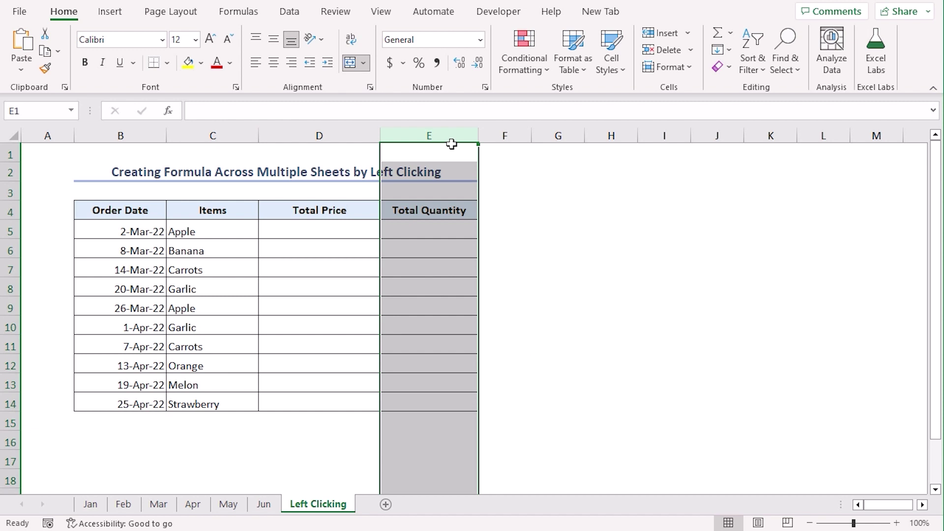
pyautogui.click(561, 252)
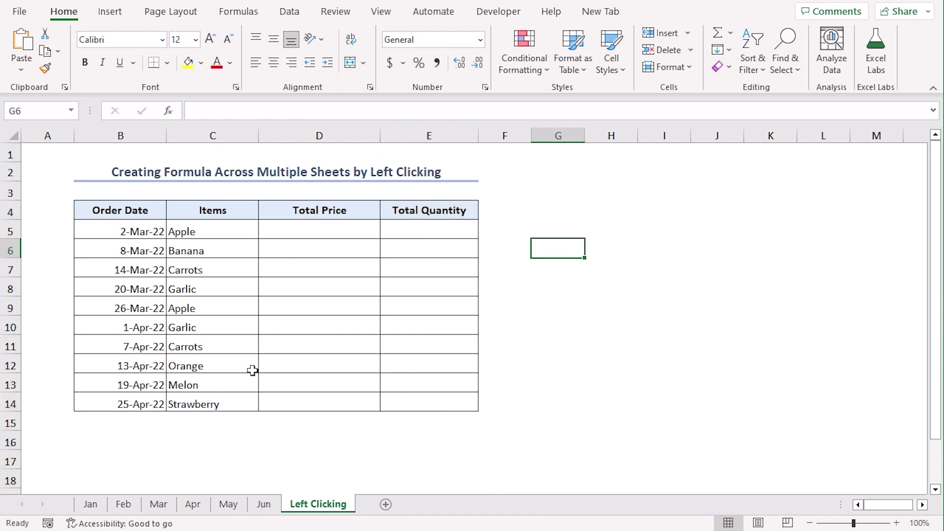
pyautogui.click(90, 504)
pyautogui.click(349, 128)
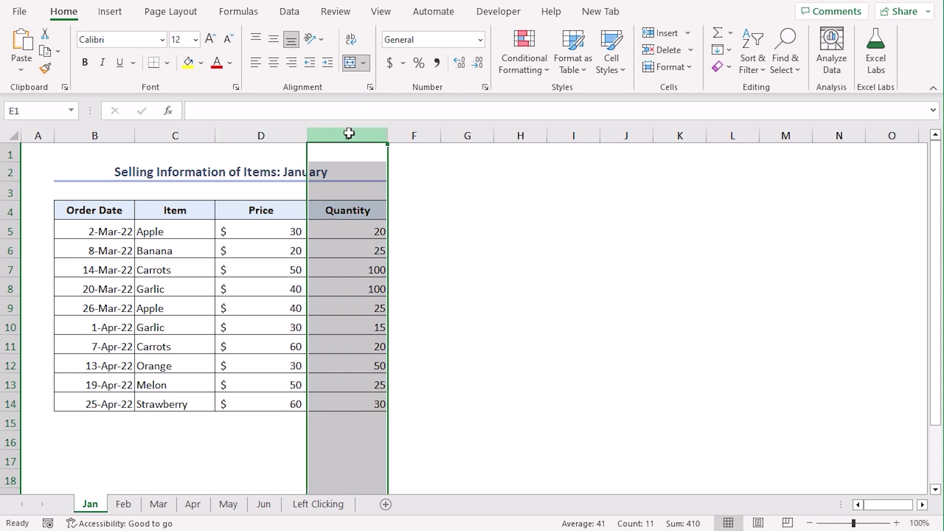
pyautogui.click(192, 504)
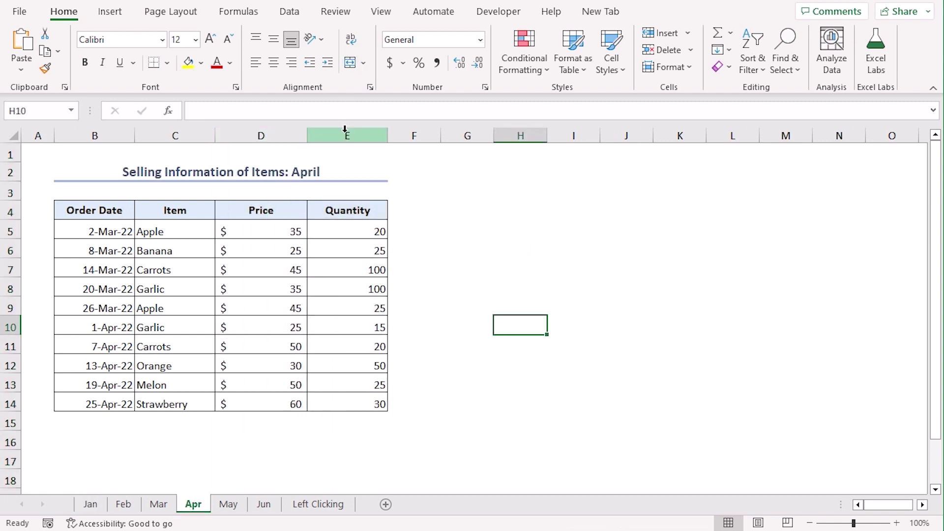
pyautogui.click(347, 136)
pyautogui.click(318, 503)
pyautogui.click(506, 359)
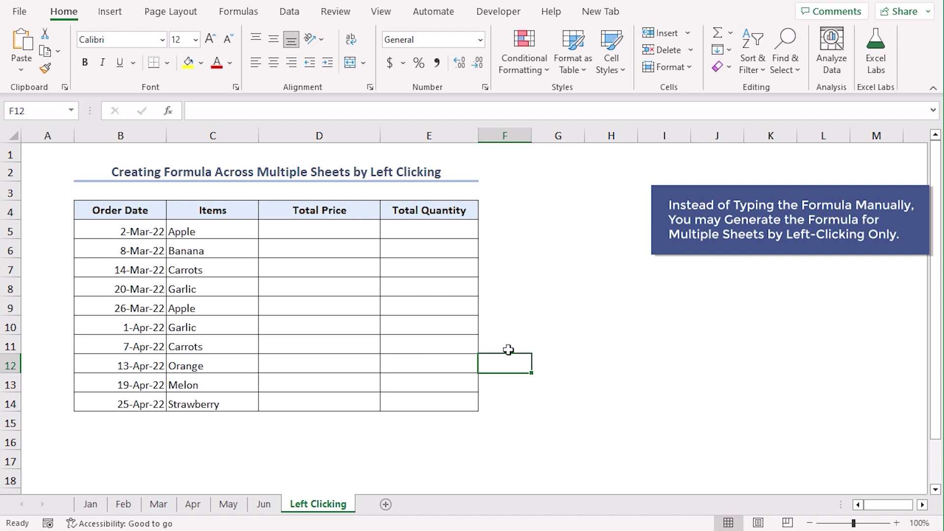
# Start D5's formula with clicked D5 references from the Jan, Feb and Mar sheets.
pyautogui.click(349, 227)
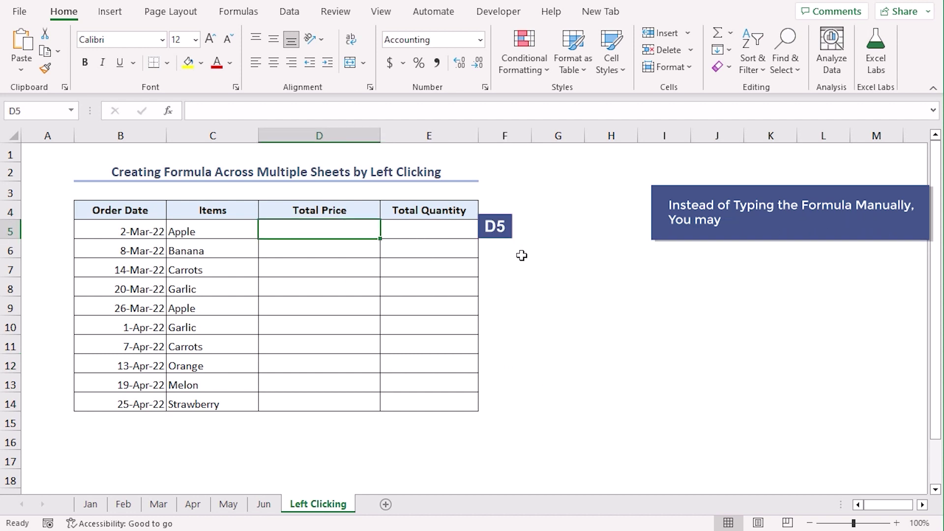
pyautogui.write('=')
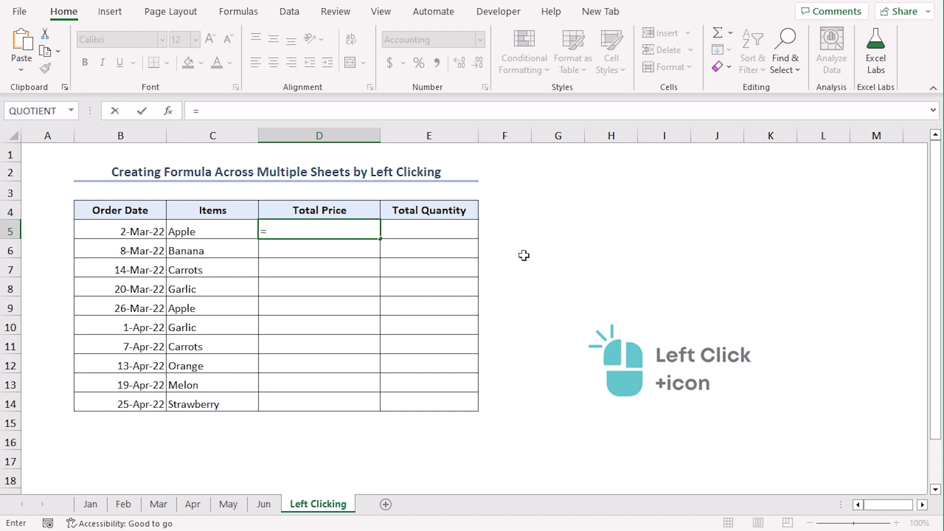
pyautogui.click(97, 510)
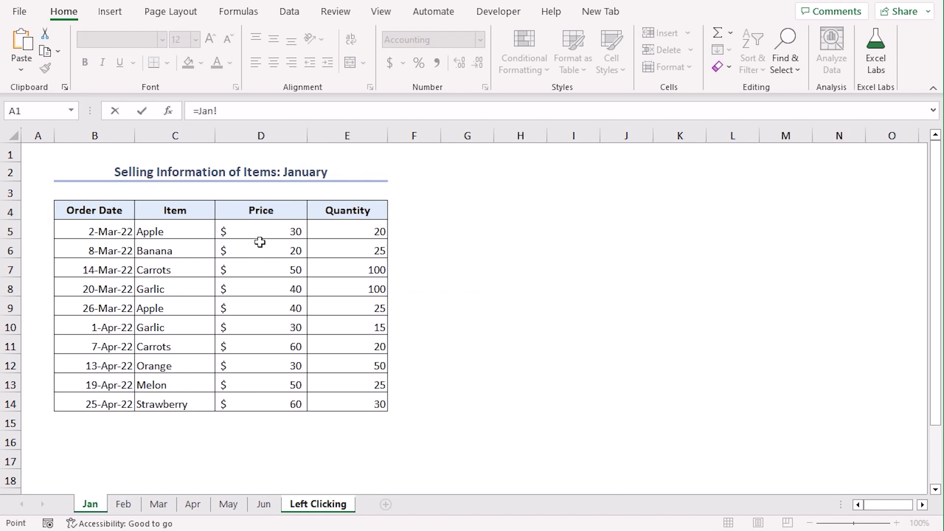
pyautogui.click(266, 232)
pyautogui.write('+')
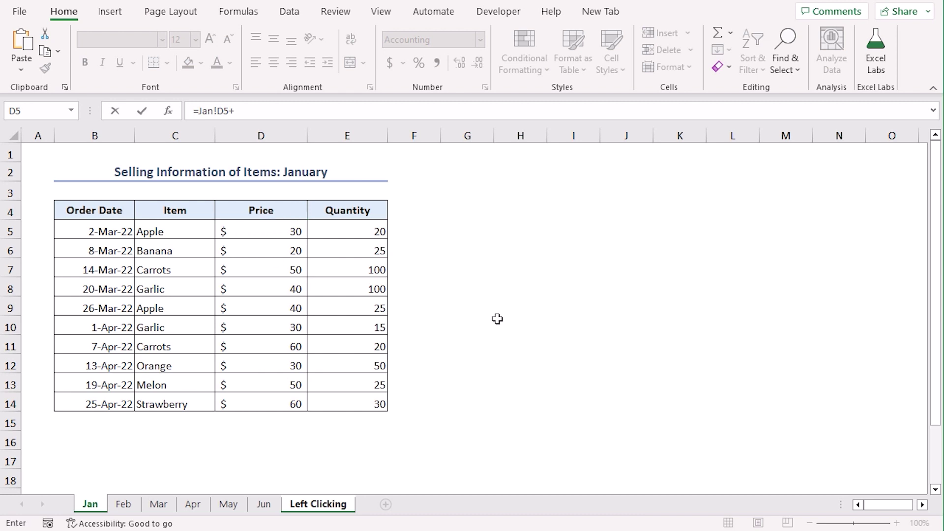
pyautogui.click(132, 510)
pyautogui.click(265, 231)
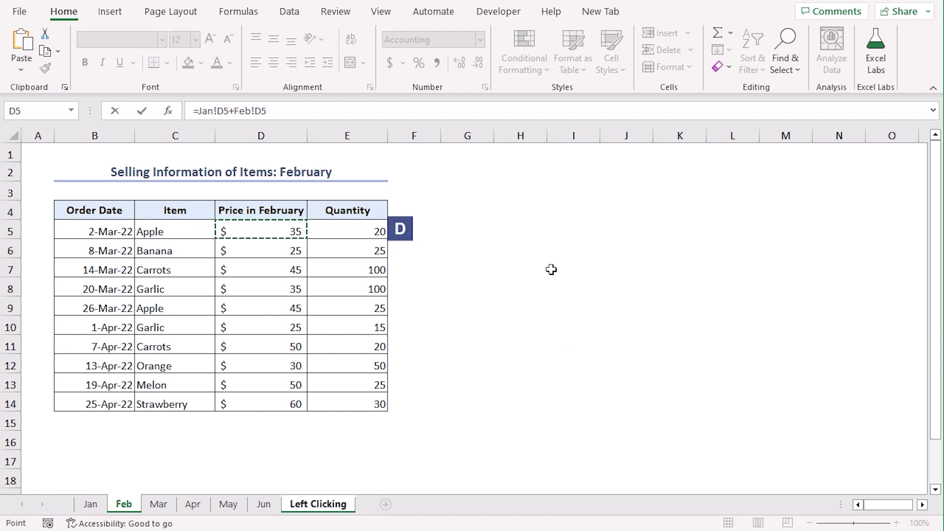
pyautogui.write('+')
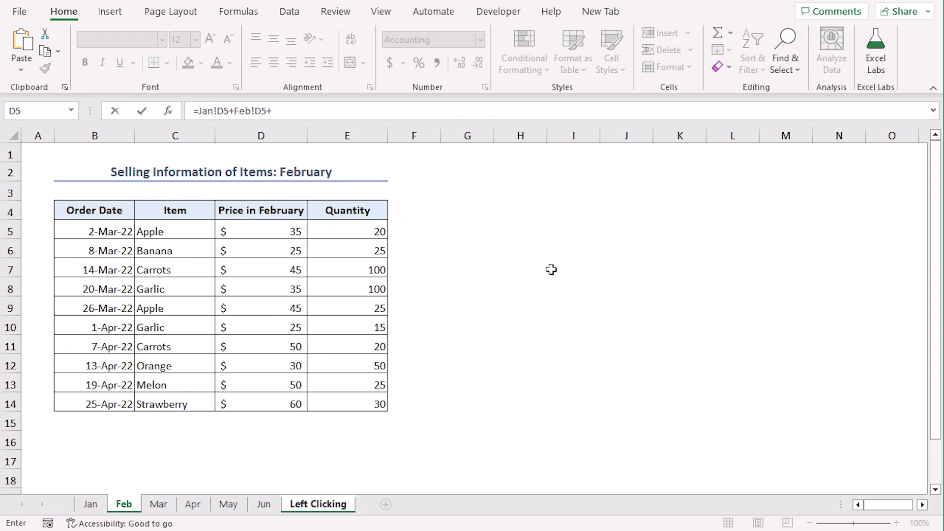
pyautogui.click(158, 504)
pyautogui.click(258, 231)
# Add the Apr, May and Jun D5 references and commit the formula, giving $212.00.
pyautogui.write('+')
pyautogui.click(193, 504)
pyautogui.click(255, 232)
pyautogui.write('+Apr!D5+May!')
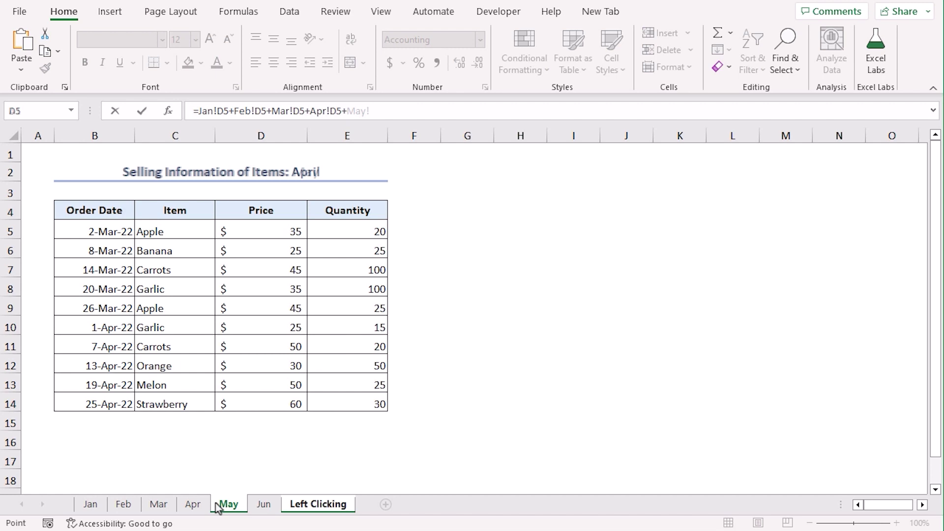
pyautogui.click(228, 504)
pyautogui.click(275, 232)
pyautogui.write('+')
pyautogui.click(263, 504)
pyautogui.click(275, 227)
pyautogui.press('Return')
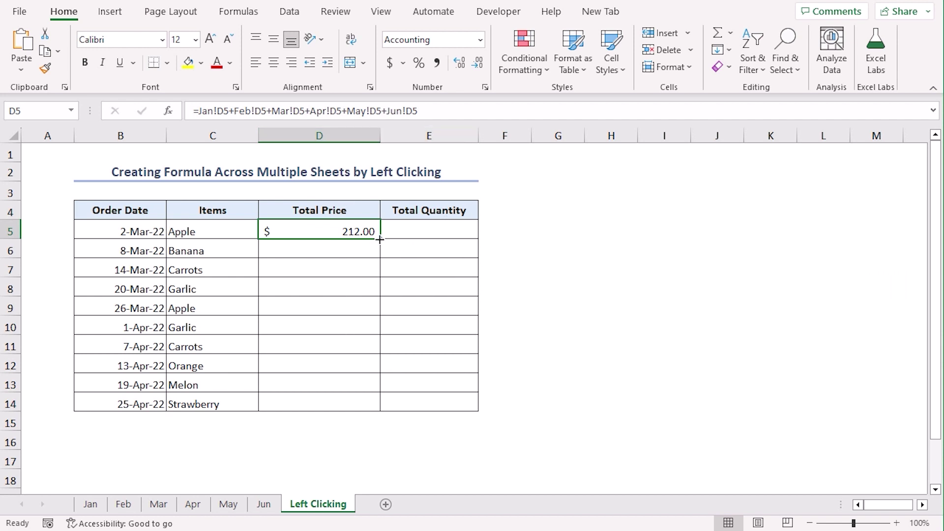
# Copy the total formula into E5 and format E5 as General.
pyautogui.moveTo(381, 239); pyautogui.dragTo(475, 235)
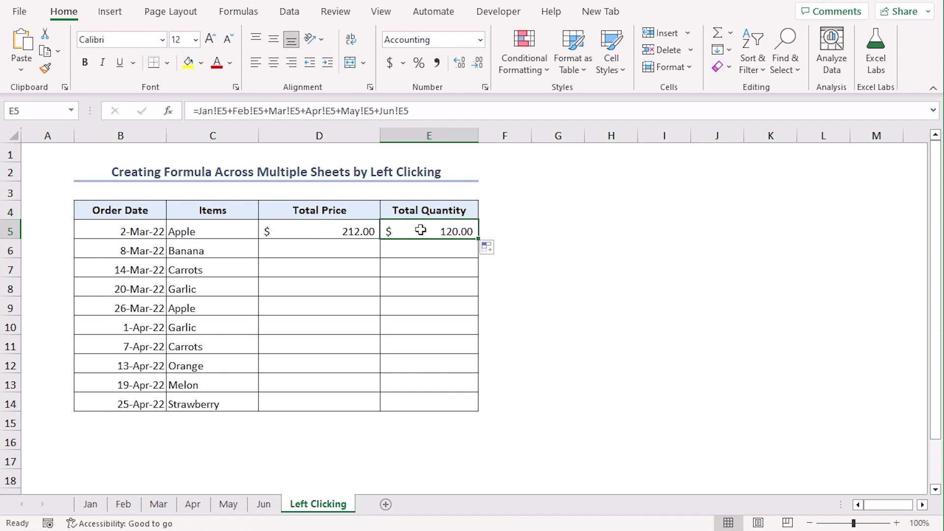
pyautogui.click(480, 41)
pyautogui.click(481, 61)
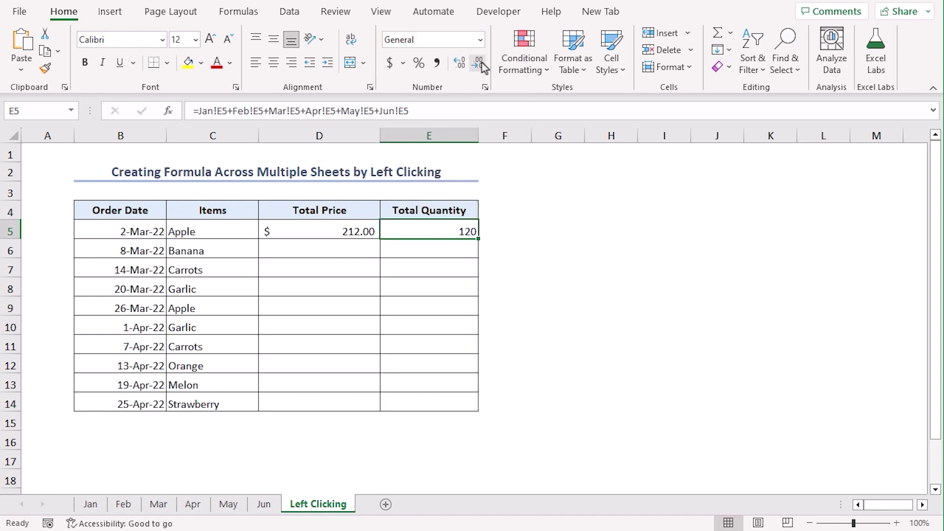
pyautogui.click(511, 266)
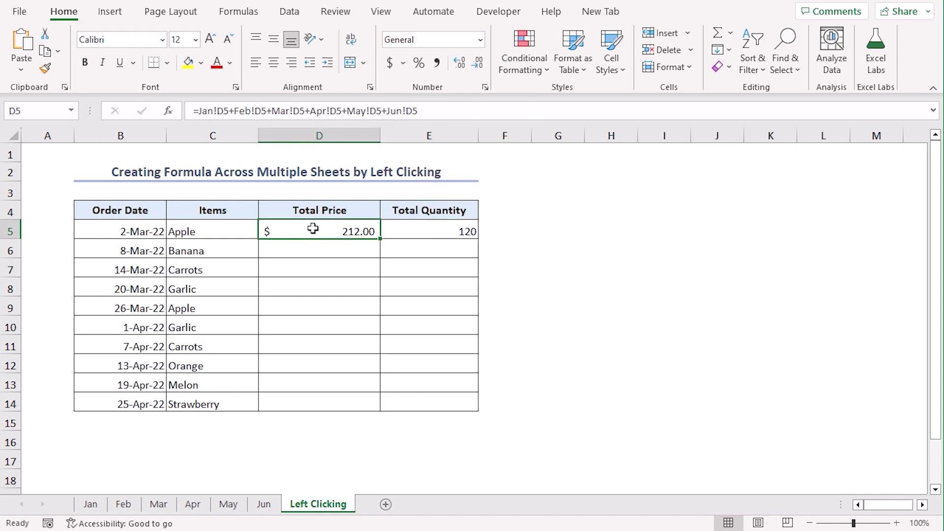
# Fill the D5:E5 totals down to row 14 and review D5's formula.
pyautogui.moveTo(313, 228)
pyautogui.mouseDown()
pyautogui.moveTo(467, 236)
pyautogui.moveTo(482, 307)
pyautogui.moveTo(480, 408)
pyautogui.mouseUp()
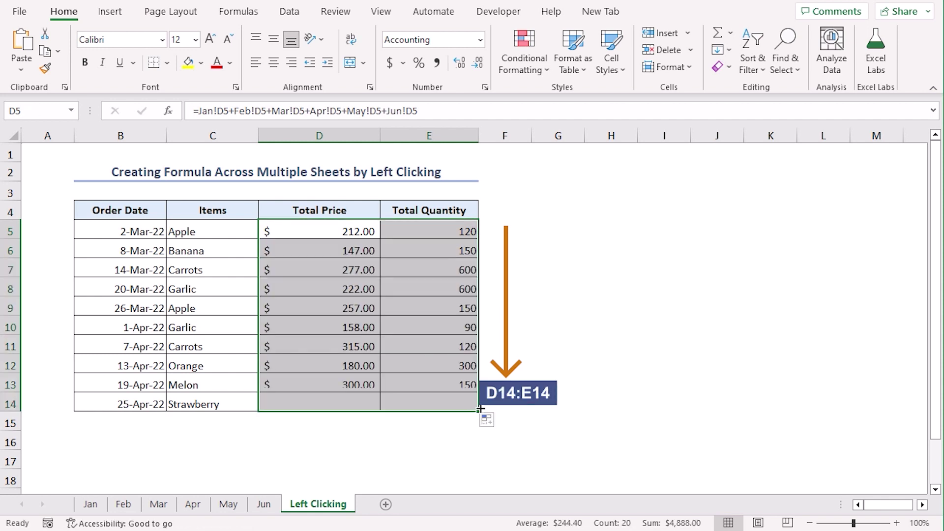
pyautogui.click(537, 381)
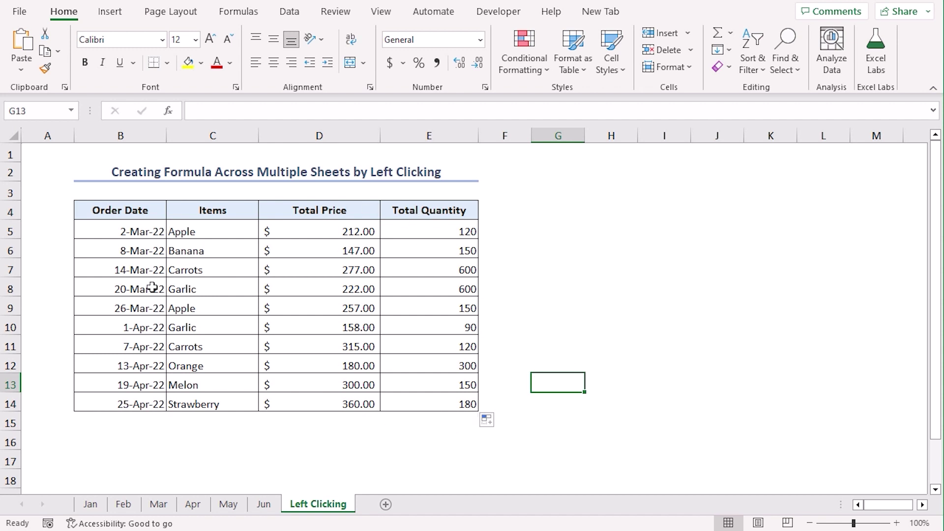
pyautogui.click(319, 231)
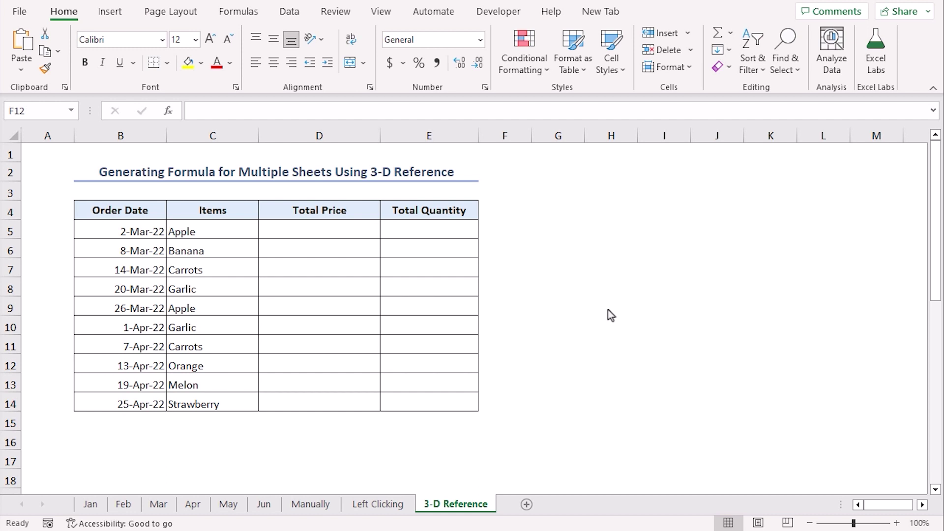
# Enter =SUM(Jan:Jun!D5) in D5 of the 3-D Reference sheet, showing 212.
pyautogui.click(323, 236)
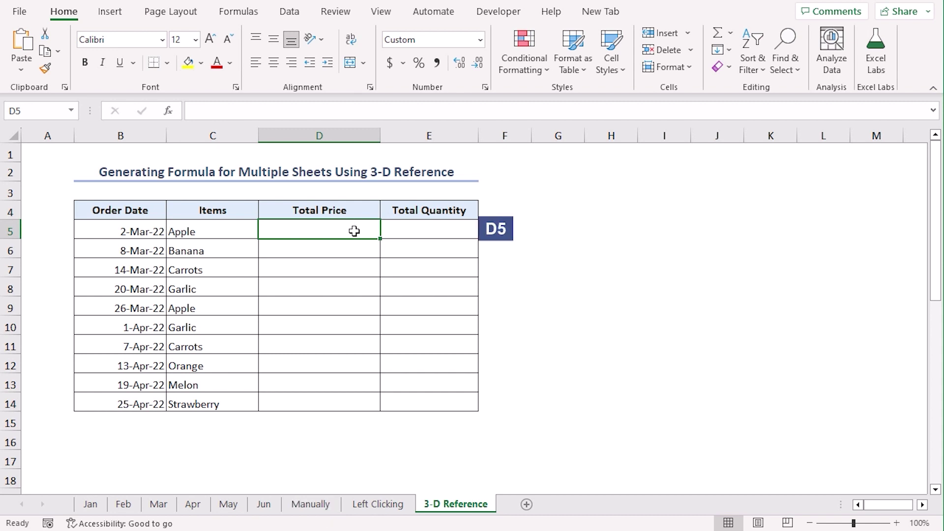
pyautogui.write('=')
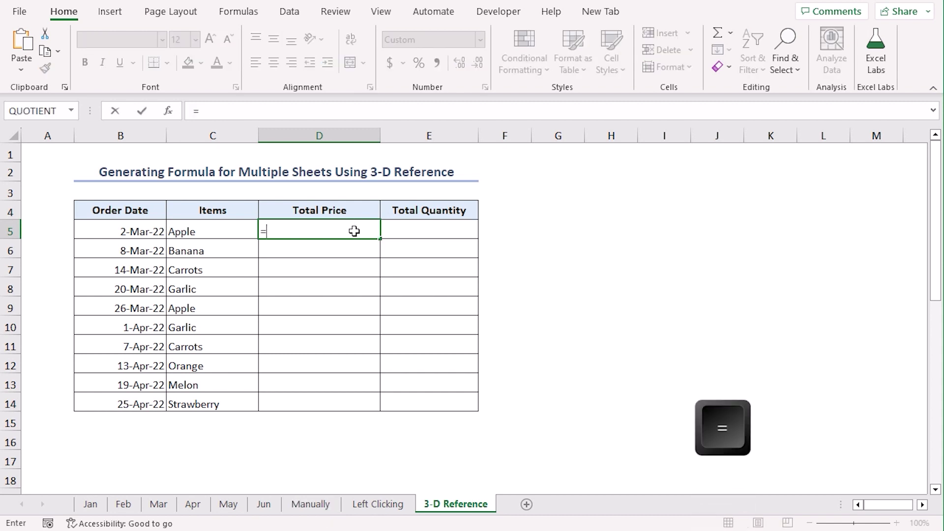
pyautogui.write('sum')
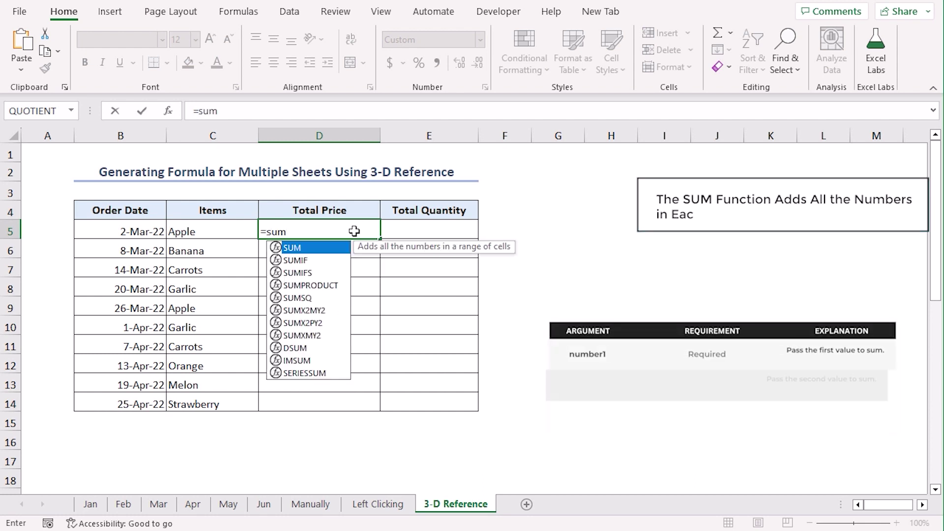
pyautogui.press('Tab')
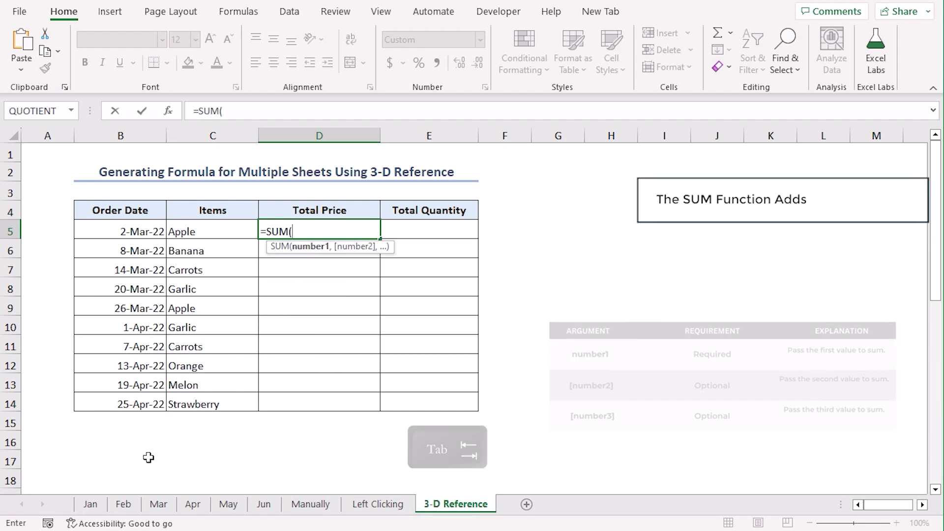
pyautogui.click(99, 506)
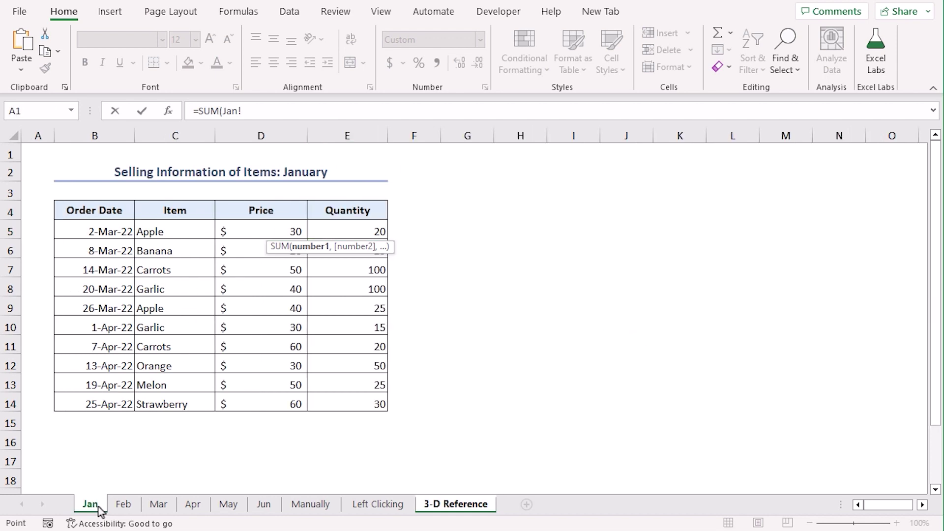
pyautogui.keyDown('shift'); pyautogui.click(274, 507); pyautogui.keyUp('shift')
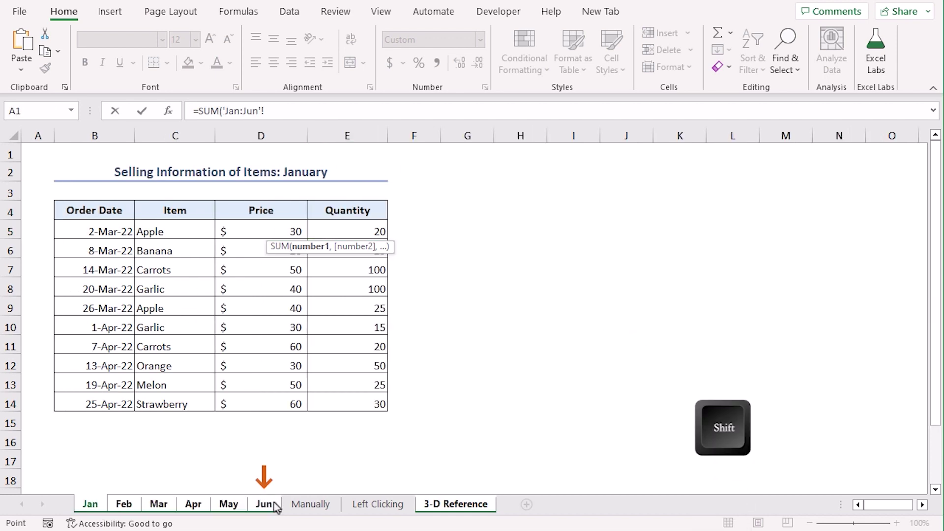
pyautogui.click(256, 229)
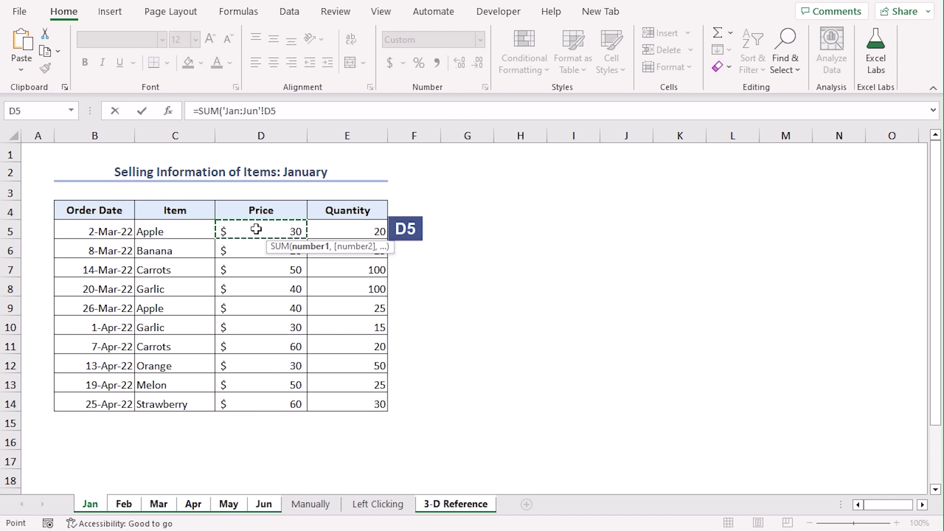
pyautogui.press('Return')
pyautogui.press('Up')
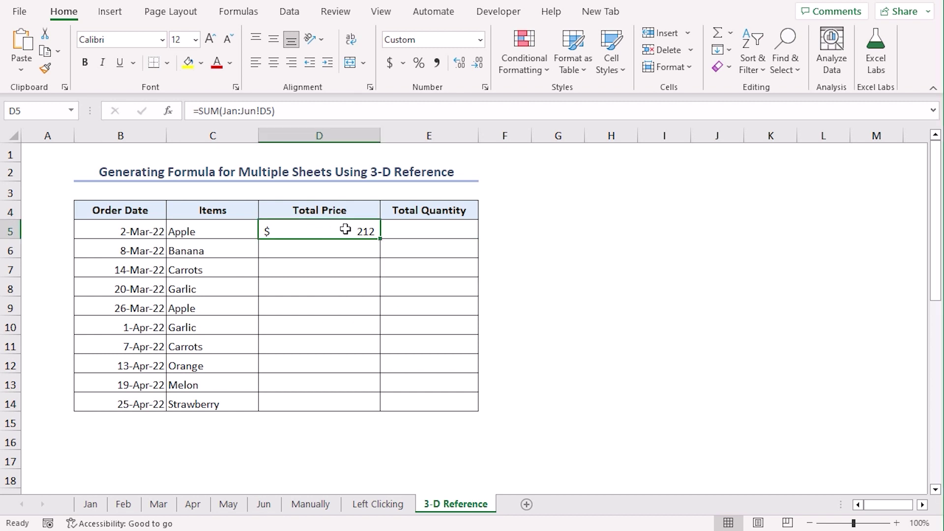
# Copy the SUM formula into E5 as General, then fill D5:E5 down to row 14.
pyautogui.moveTo(377, 239); pyautogui.dragTo(476, 240)
pyautogui.click(433, 234)
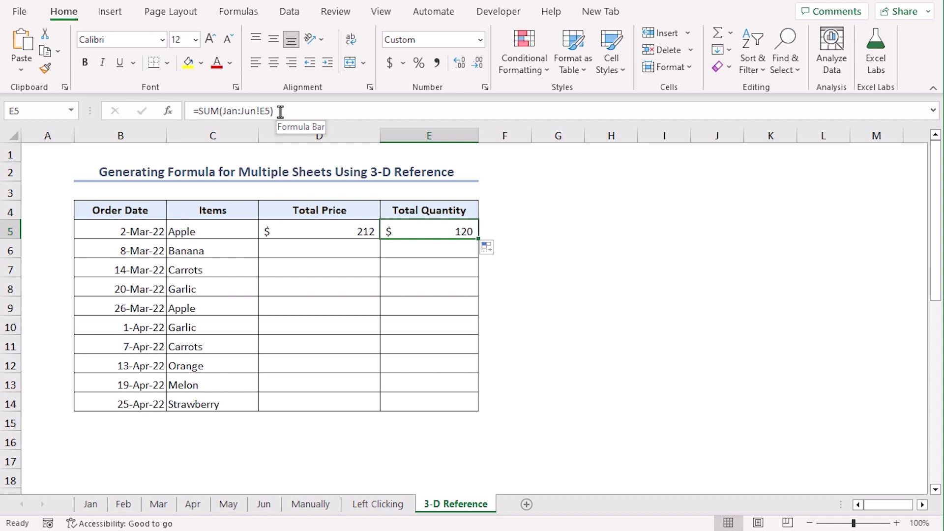
pyautogui.click(124, 504)
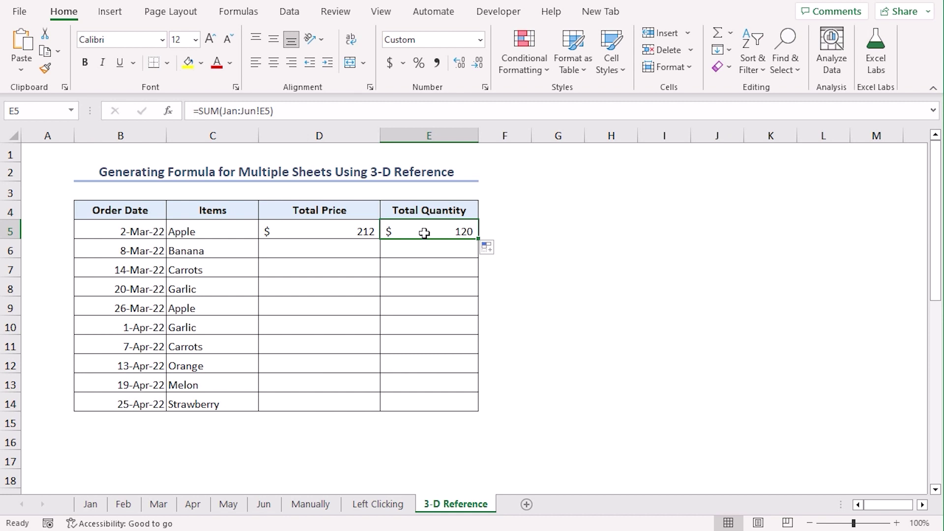
pyautogui.click(480, 39)
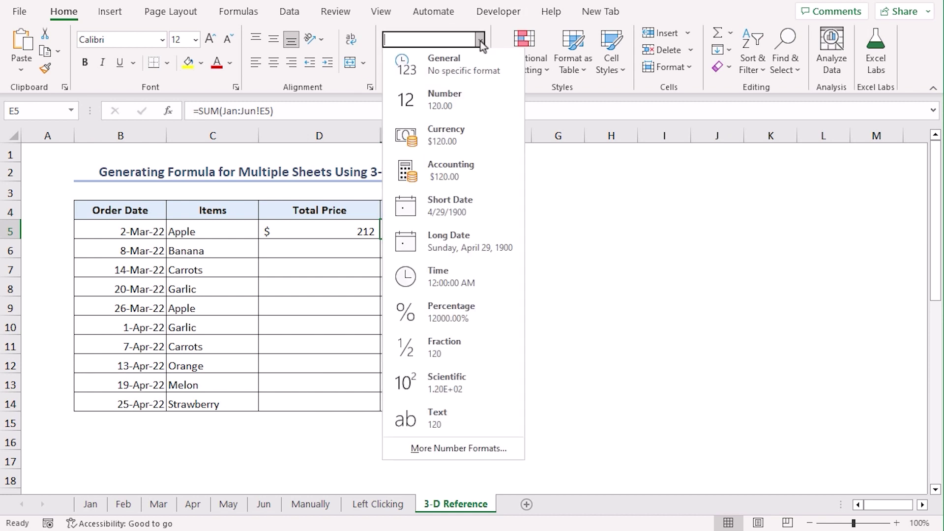
pyautogui.click(448, 58)
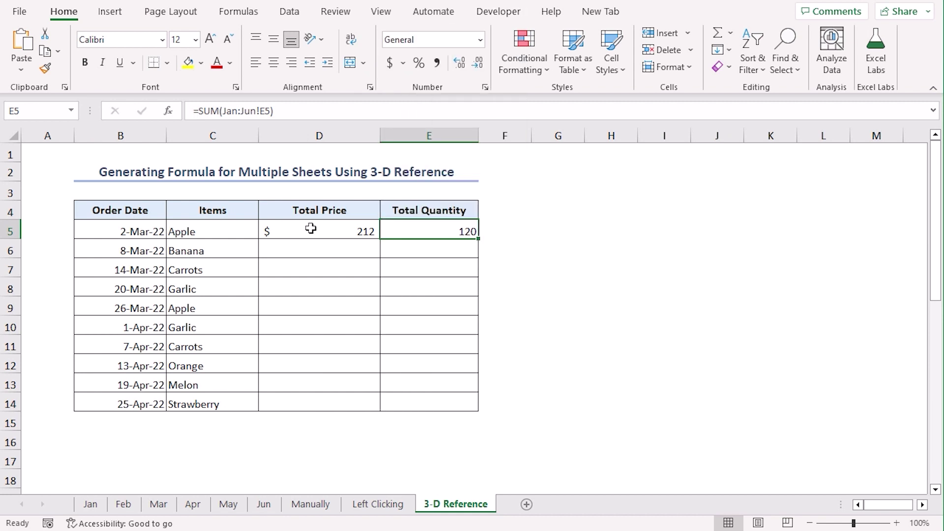
pyautogui.moveTo(311, 229); pyautogui.dragTo(482, 413)
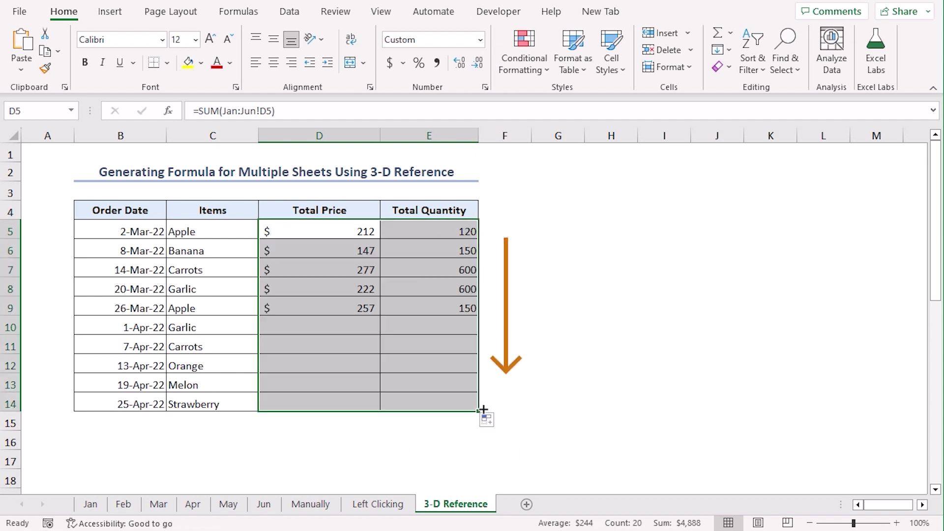
pyautogui.click(568, 389)
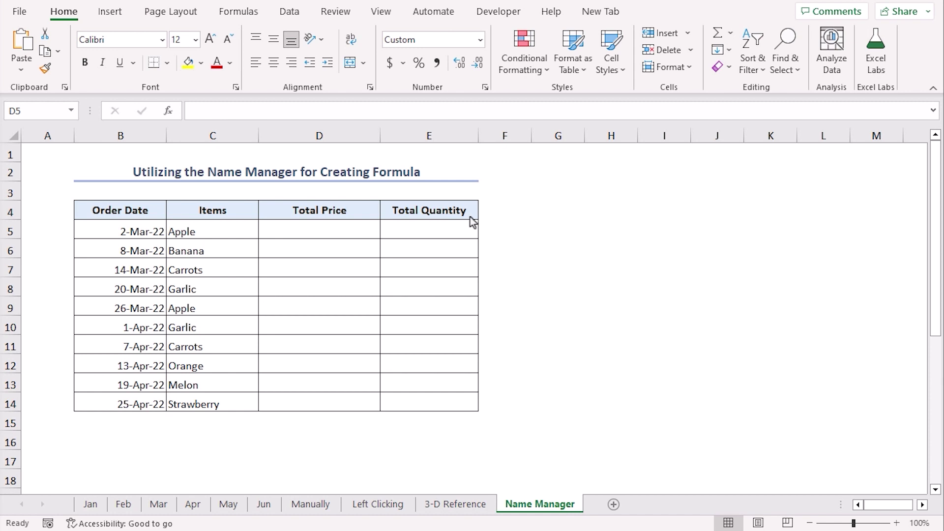
# From D5, define a new name called Total_price.
pyautogui.click(310, 229)
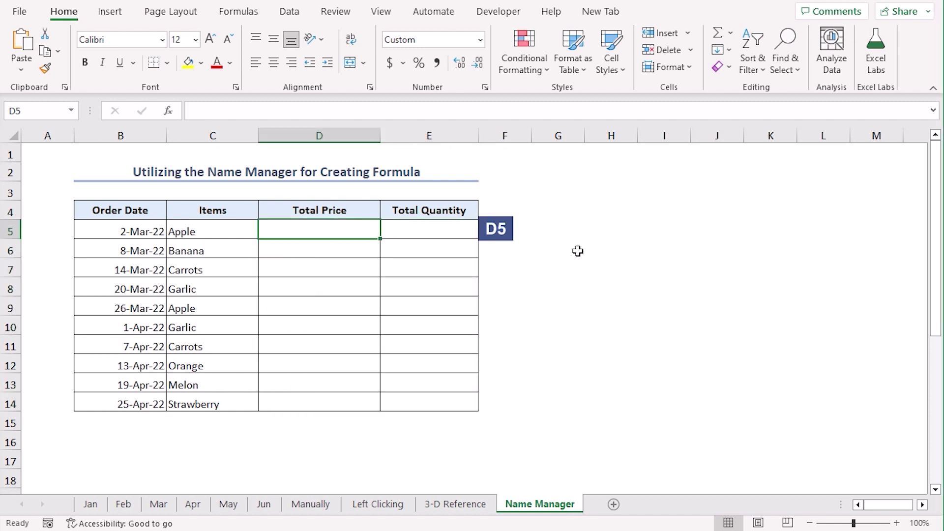
pyautogui.click(246, 13)
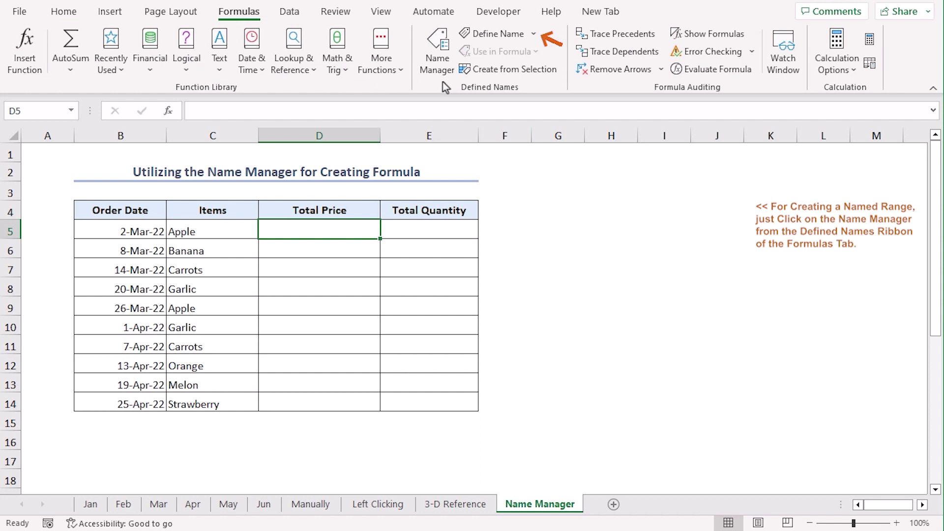
pyautogui.click(501, 35)
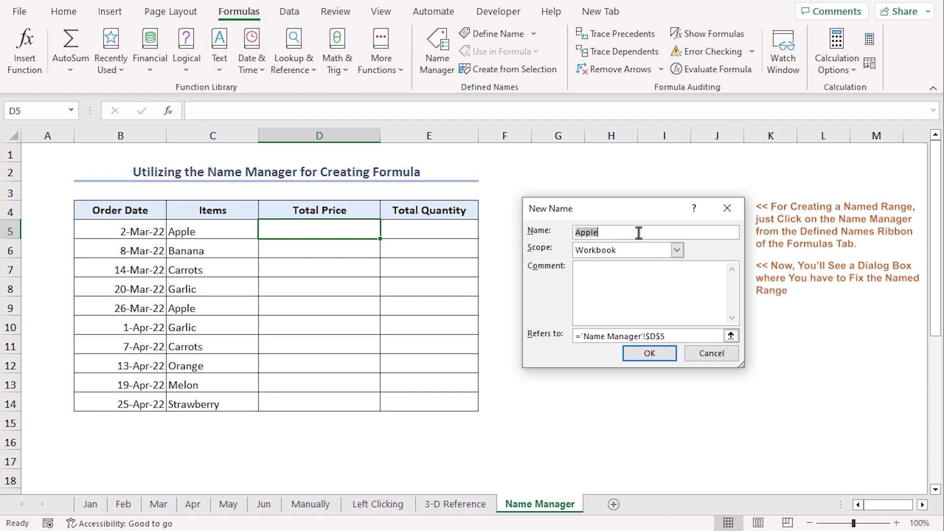
pyautogui.write('Total_price')
# Set the Total_price reference to ='Jan:Jun'!$D5.
pyautogui.click(691, 336)
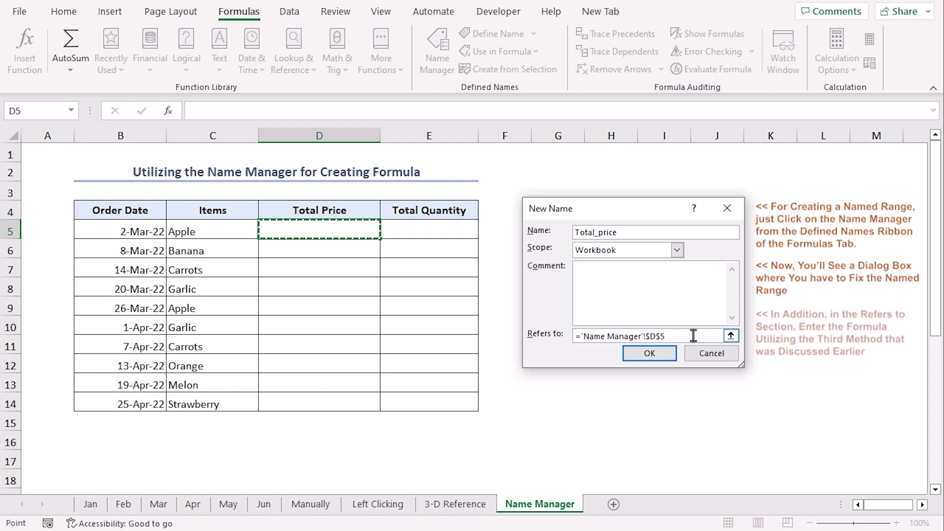
pyautogui.moveTo(690, 336); pyautogui.dragTo(572, 339)
pyautogui.press('BackSpace')
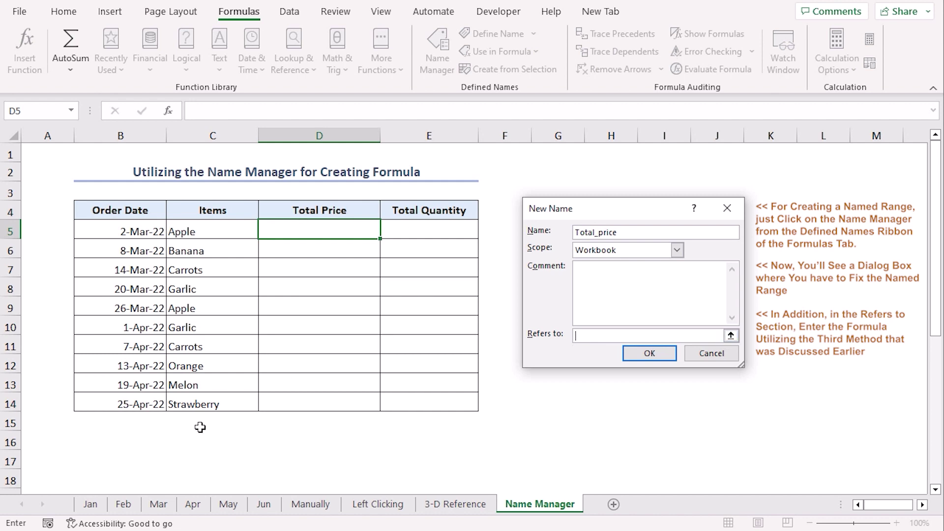
pyautogui.click(93, 504)
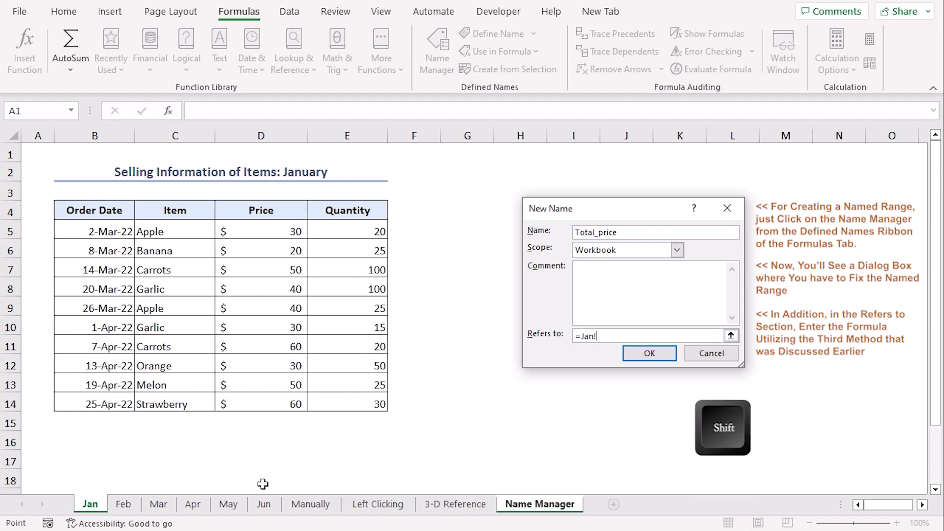
pyautogui.keyDown('shift'); pyautogui.click(264, 505); pyautogui.keyUp('shift')
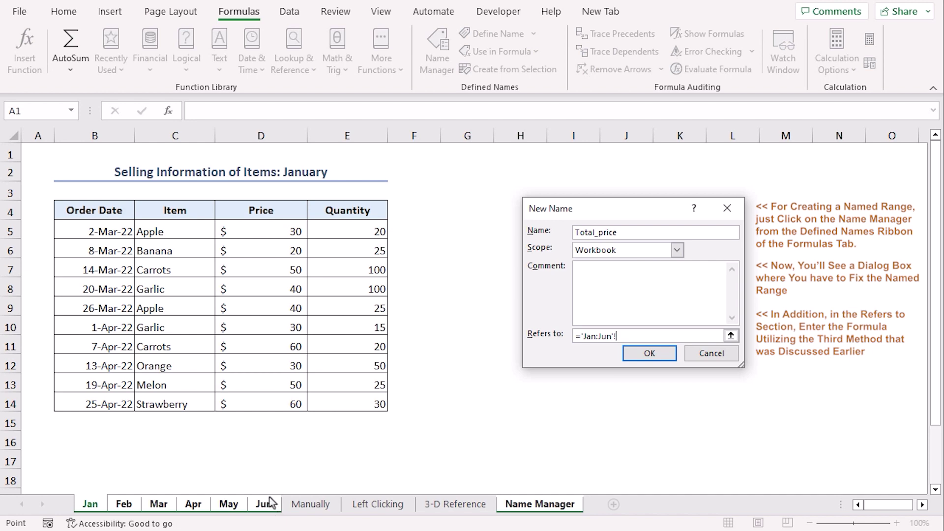
pyautogui.click(271, 232)
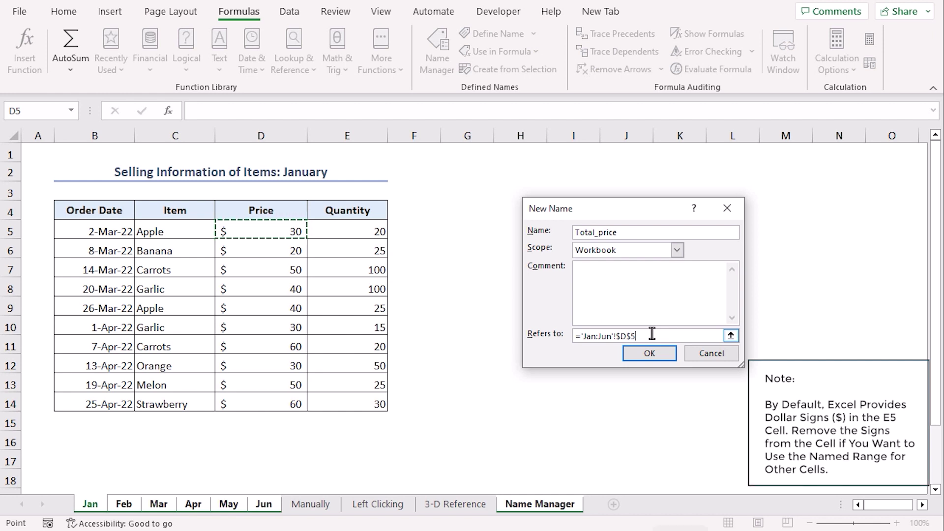
pyautogui.press('F4')
pyautogui.press('F4')
pyautogui.press('F4')
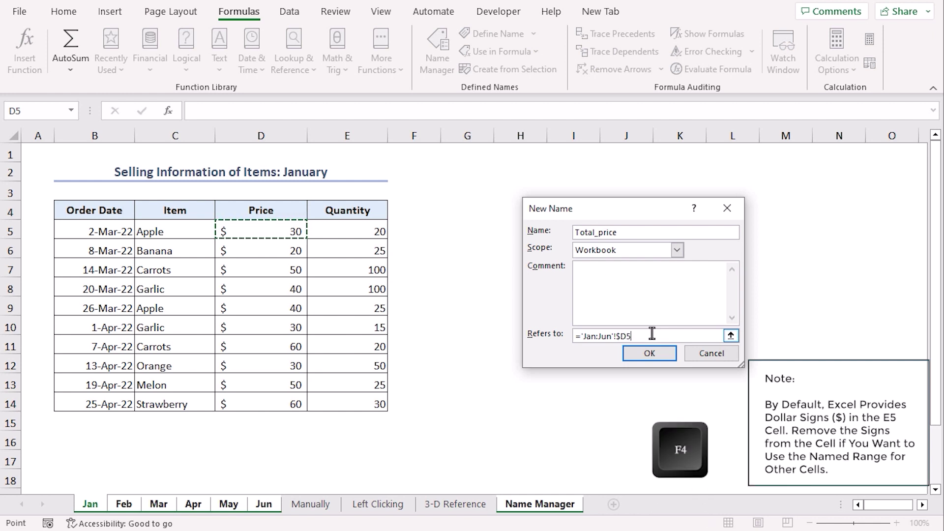
# Save the Total_price name and enter =SUM(Total_price) in D5, showing $212.
pyautogui.click(653, 354)
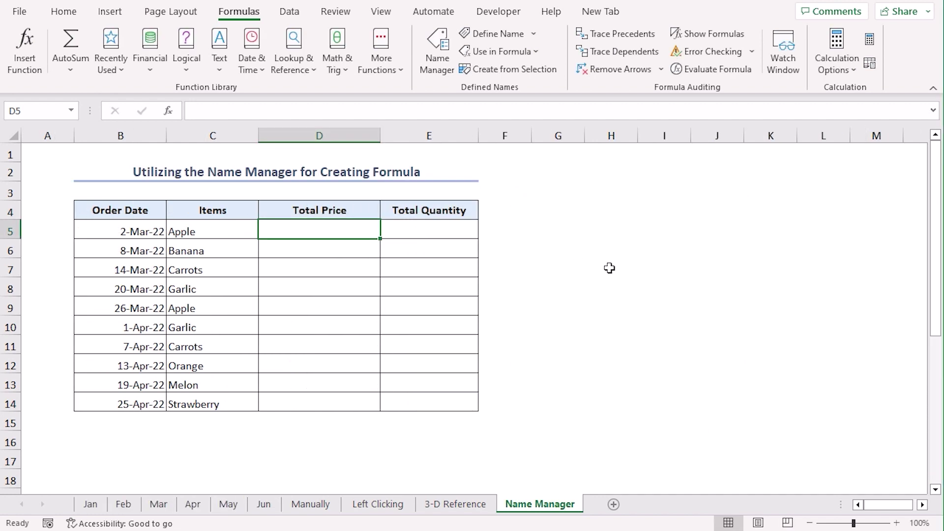
pyautogui.write('=sum')
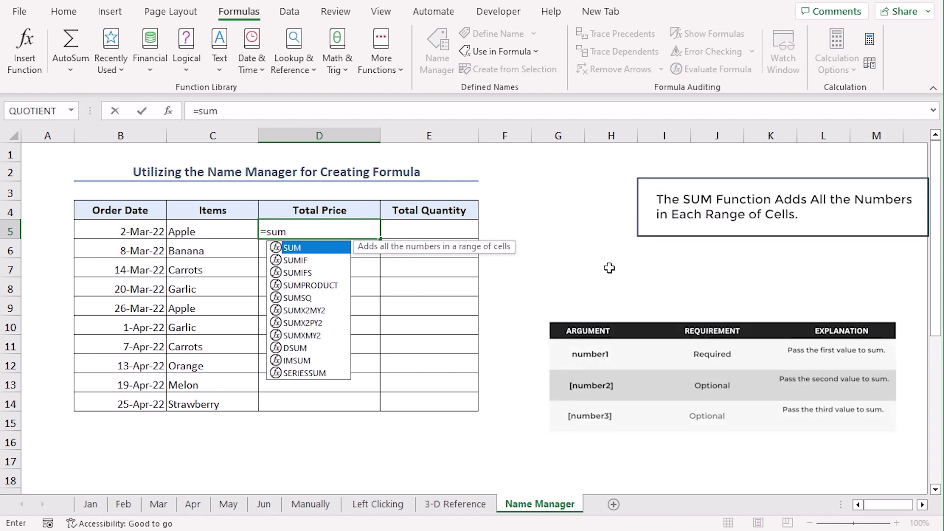
pyautogui.press('Tab')
pyautogui.write('t')
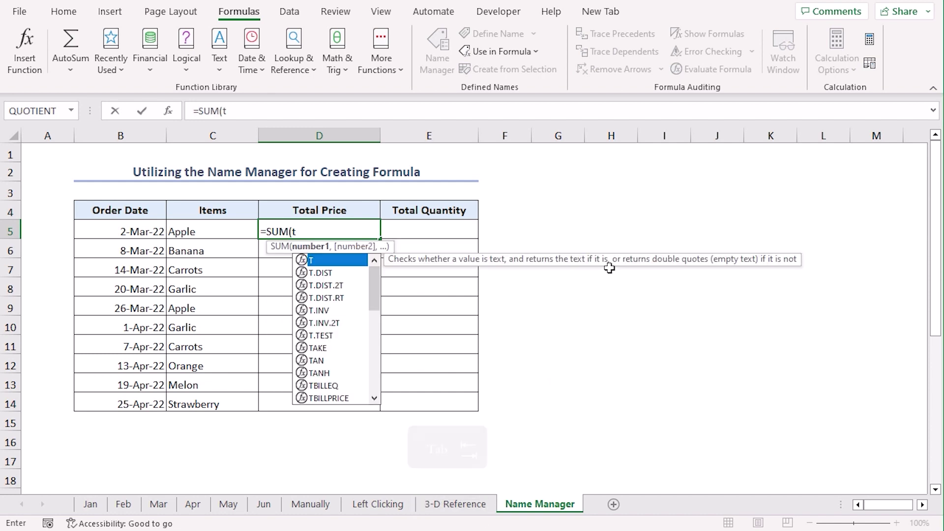
pyautogui.write('ot')
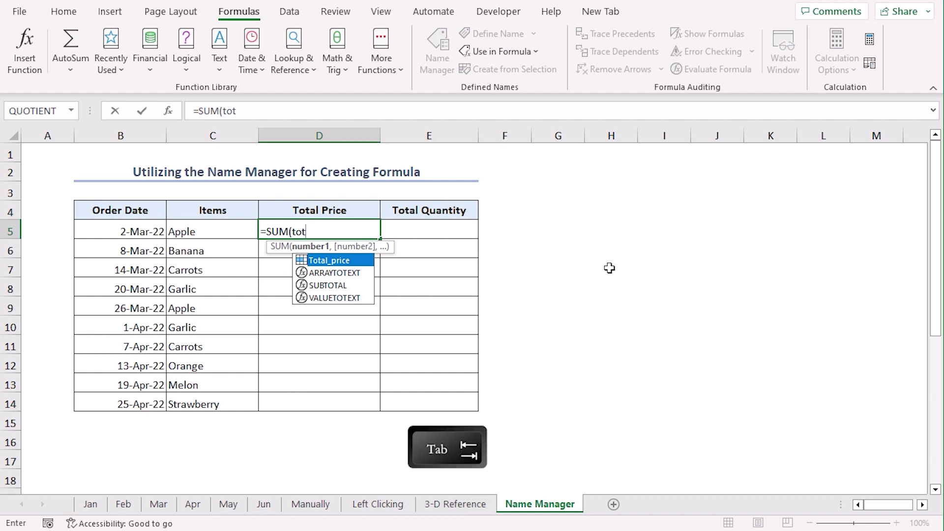
pyautogui.press('Tab')
pyautogui.press('Return')
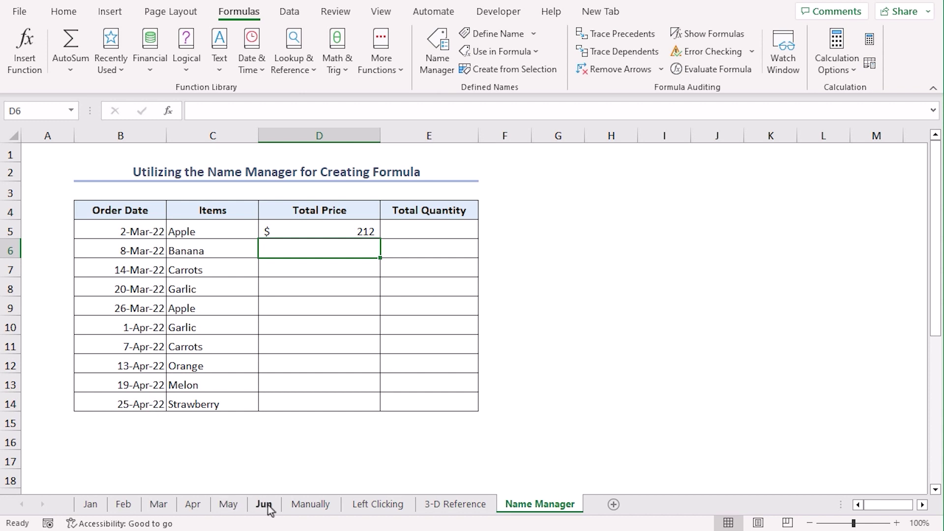
# Copy the Total_price sum into E5 and format E5 as General.
pyautogui.click(332, 232)
pyautogui.moveTo(382, 239); pyautogui.dragTo(428, 242)
pyautogui.click(423, 229)
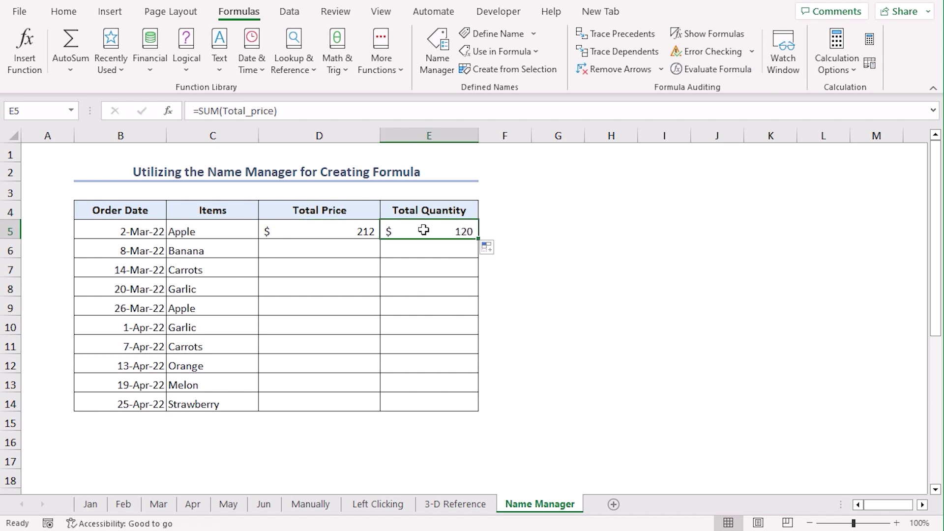
pyautogui.click(69, 14)
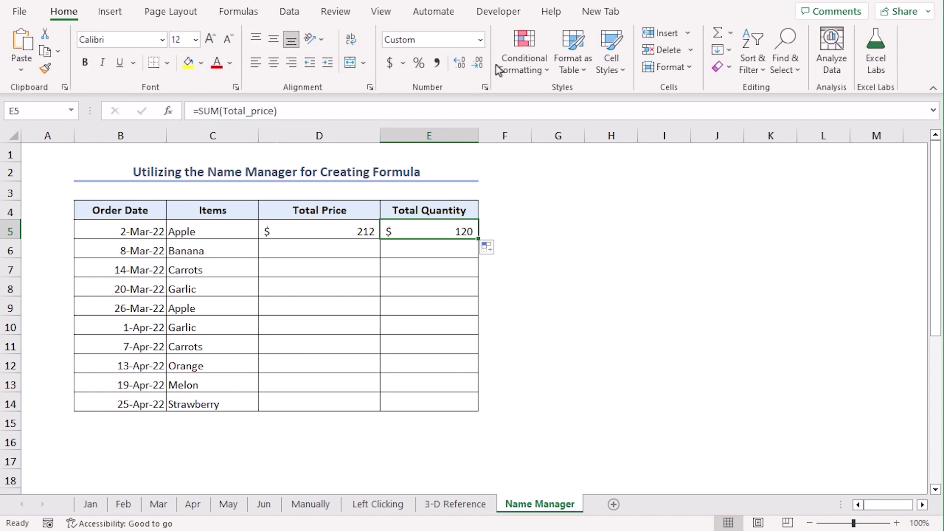
pyautogui.click(479, 45)
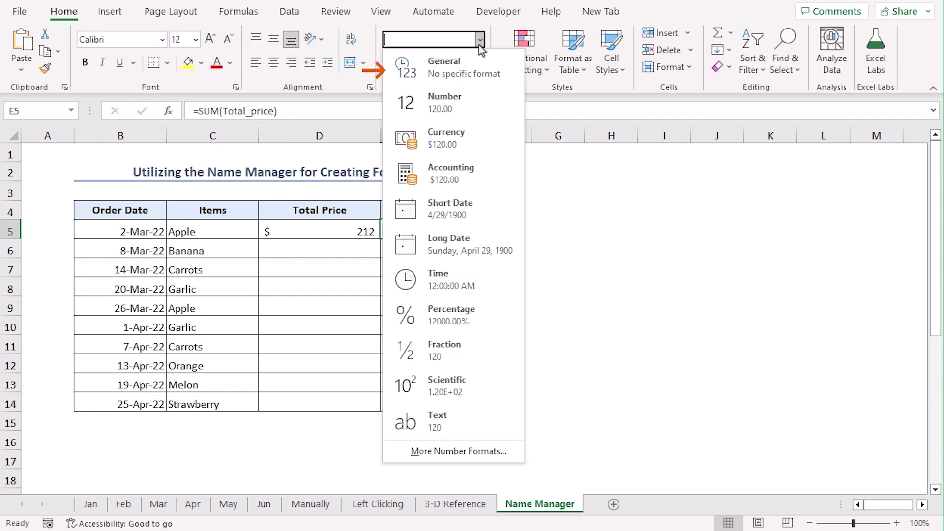
pyautogui.click(474, 77)
# Fill D5:E5 down to row 14 and check the formula in E10.
pyautogui.moveTo(331, 227); pyautogui.dragTo(454, 227)
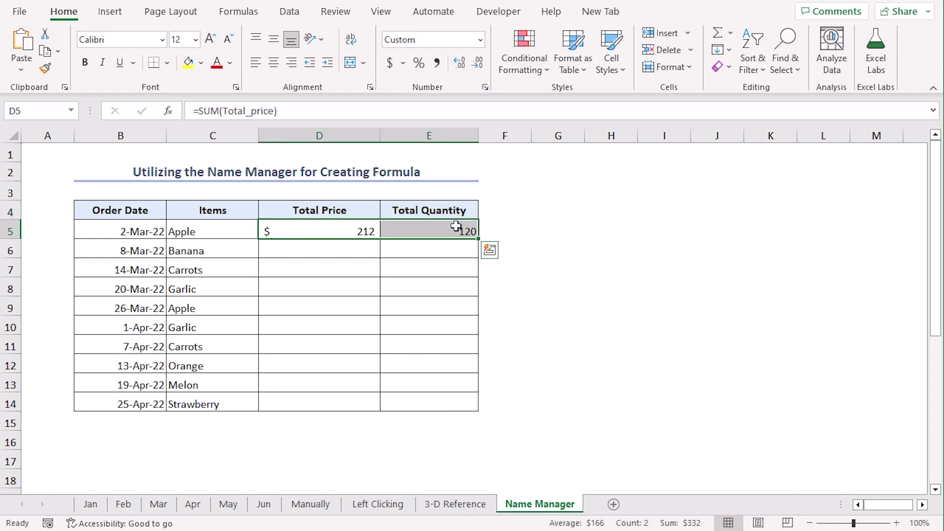
pyautogui.doubleClick(477, 239)
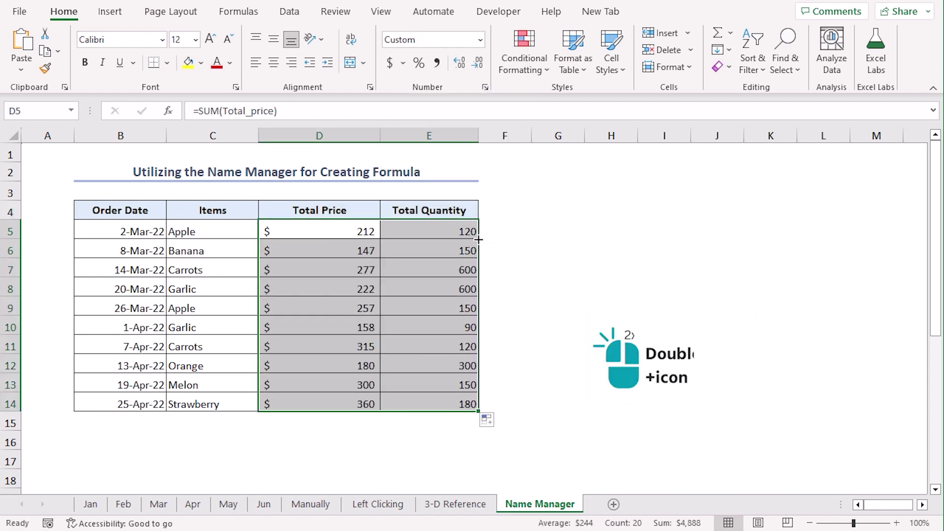
pyautogui.click(495, 402)
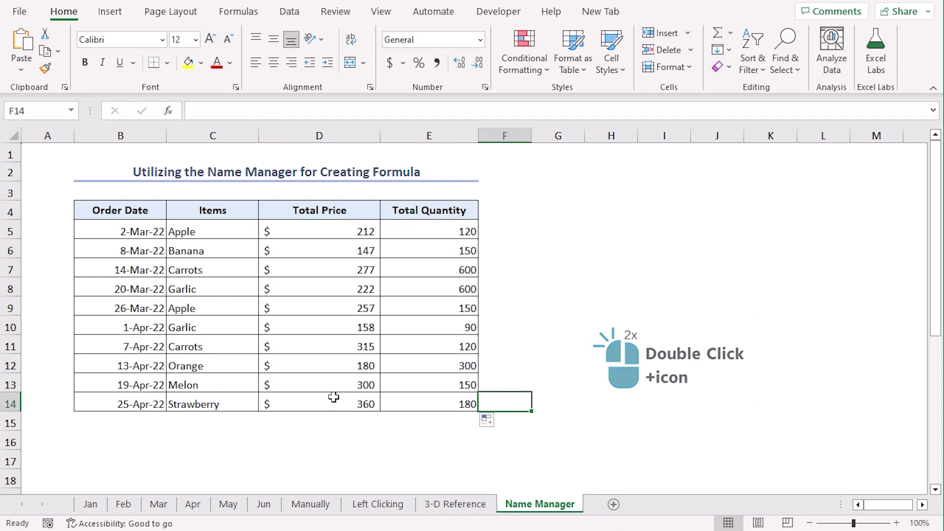
pyautogui.click(435, 317)
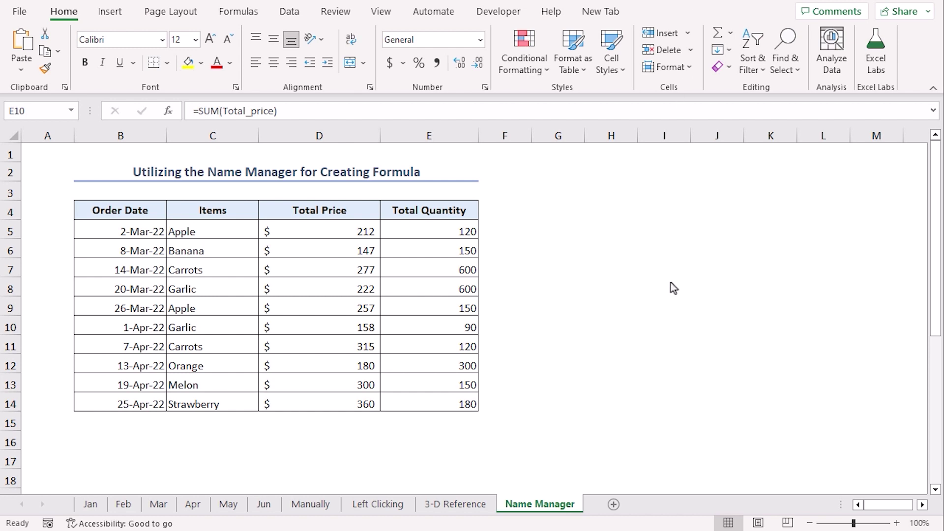
# Bring up the Formulas ribbon and select cell E5, which holds =SUM(Total_price).
pyautogui.click(251, 14)
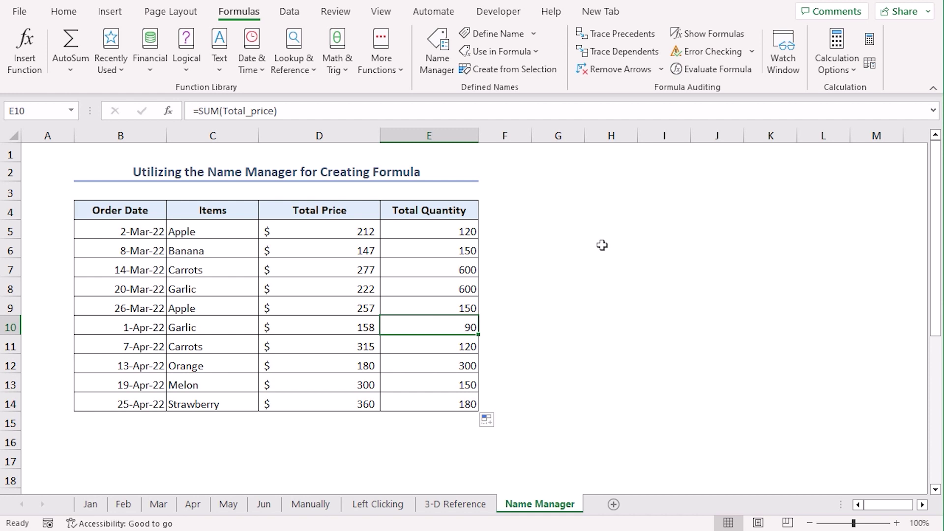
pyautogui.click(435, 231)
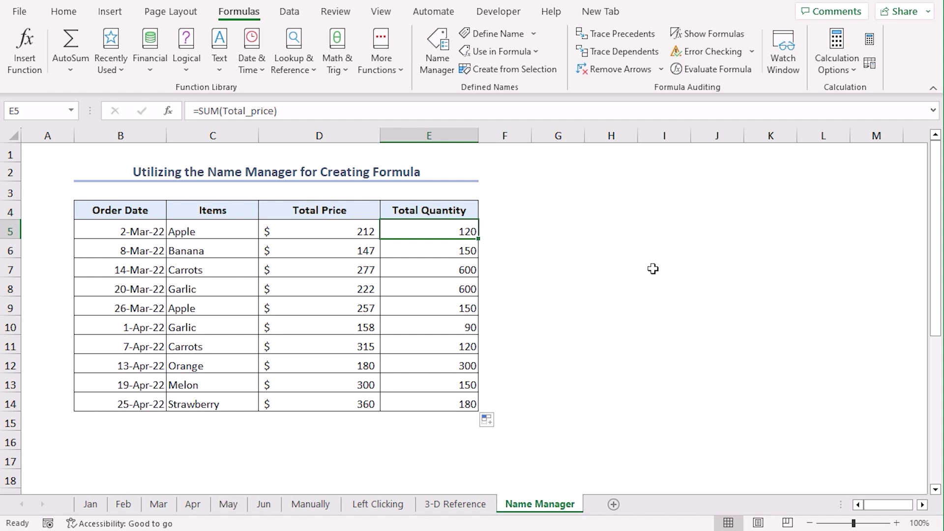
# Enter =AVERAGE(Total_price) in E5 using autocomplete for the function and name.
pyautogui.write('=ave')
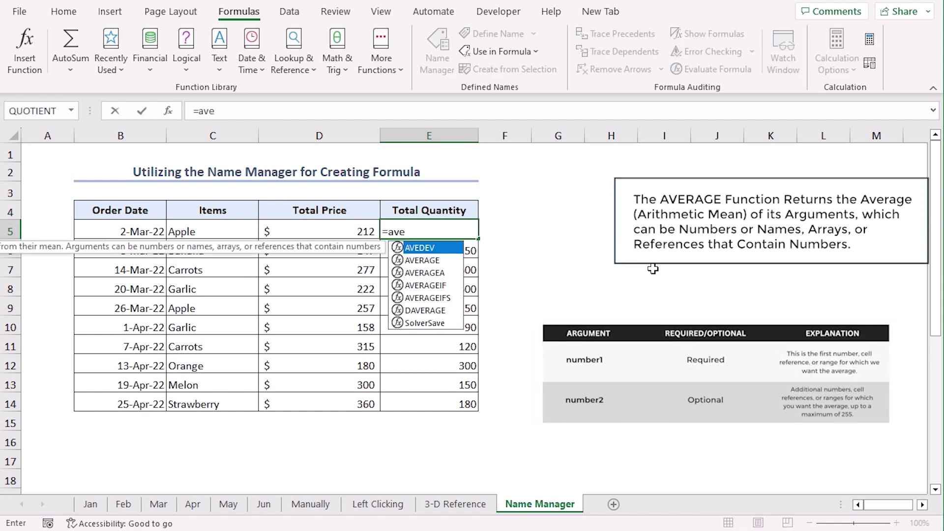
pyautogui.press('Down')
pyautogui.press('Tab')
pyautogui.write('to')
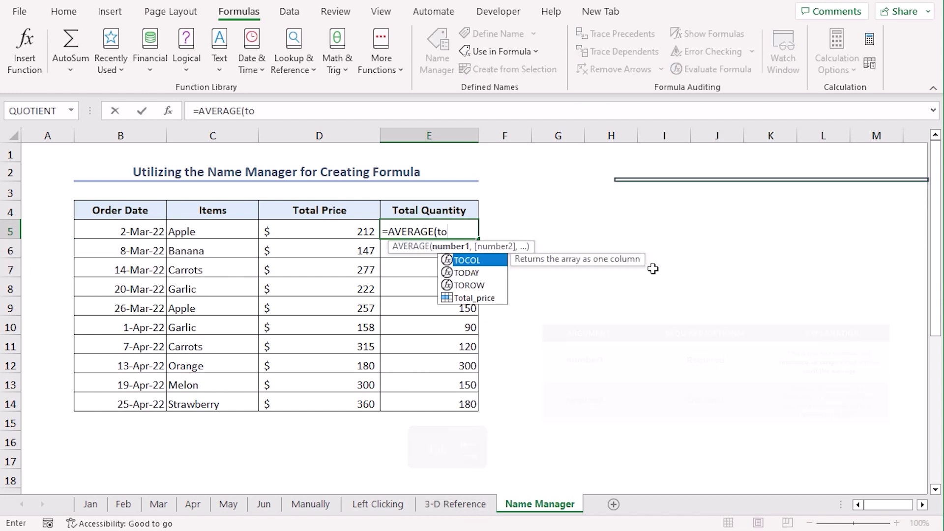
pyautogui.write('t')
pyautogui.press('Tab')
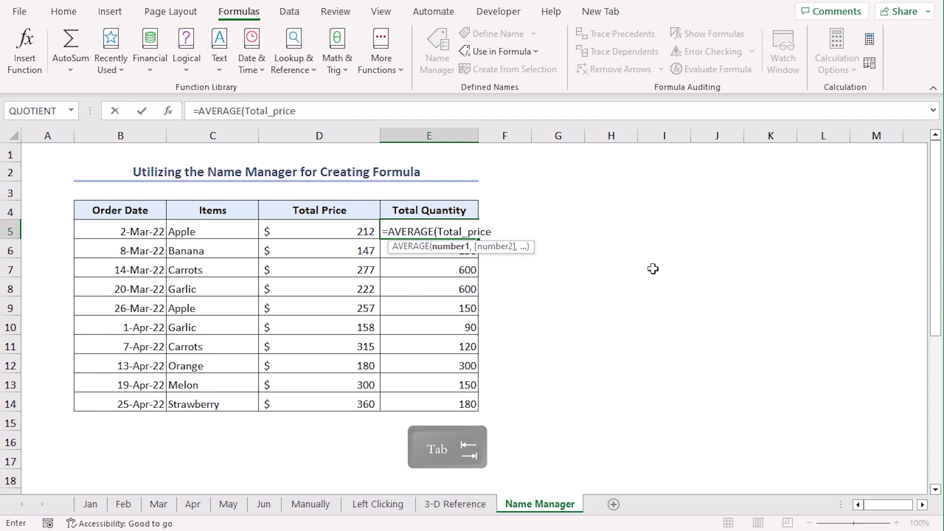
pyautogui.press('Return')
# Fill the average formula down to row 14 and check the results (20, 25, 100…).
pyautogui.click(467, 233)
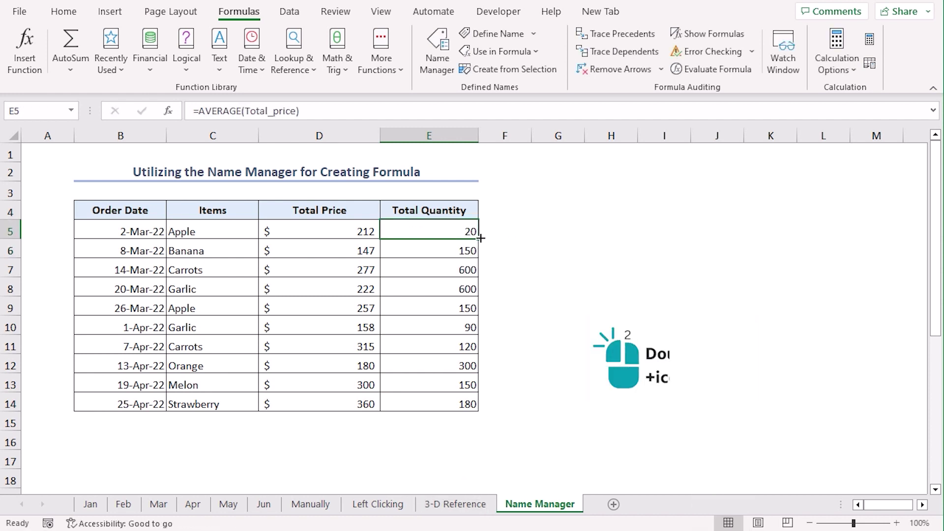
pyautogui.doubleClick(478, 237)
pyautogui.click(431, 236)
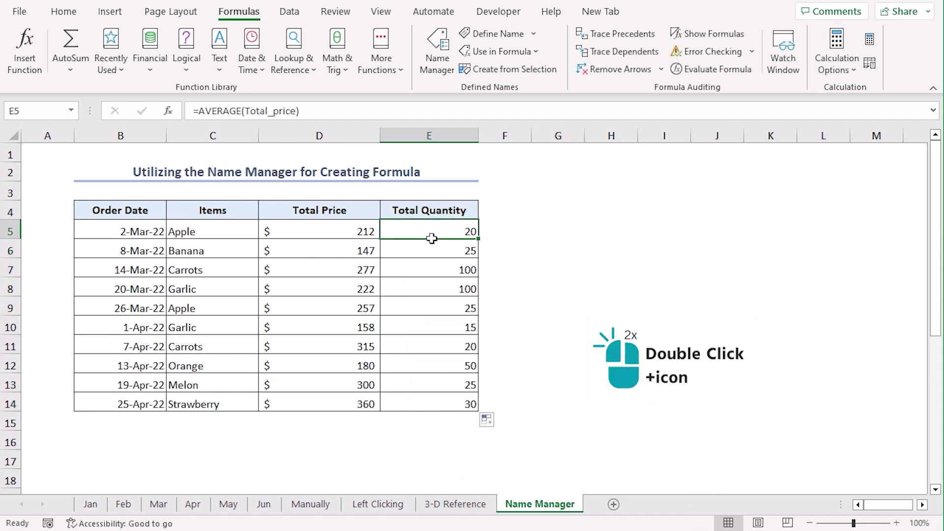
pyautogui.press('Down')
pyautogui.press('Down')
pyautogui.press('Down')
pyautogui.press('Down')
pyautogui.press('Down')
pyautogui.press('Down')
pyautogui.press('Down')
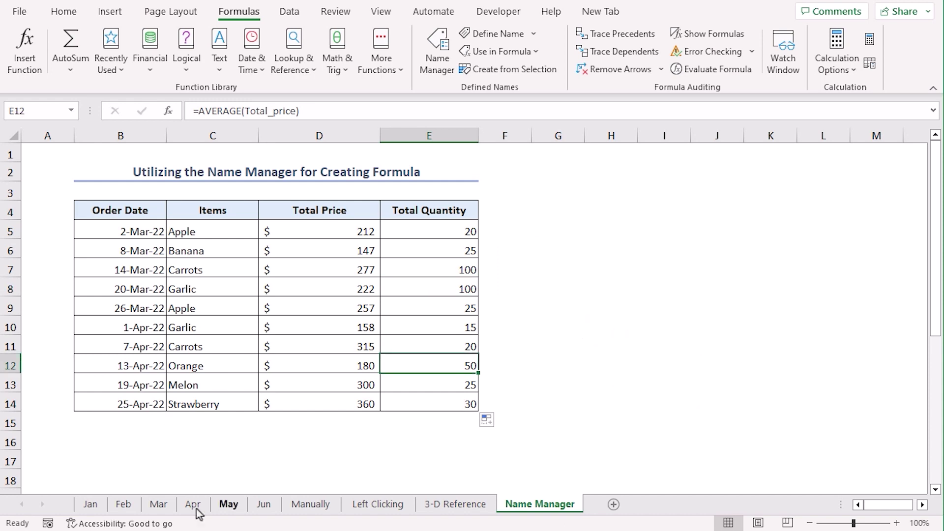